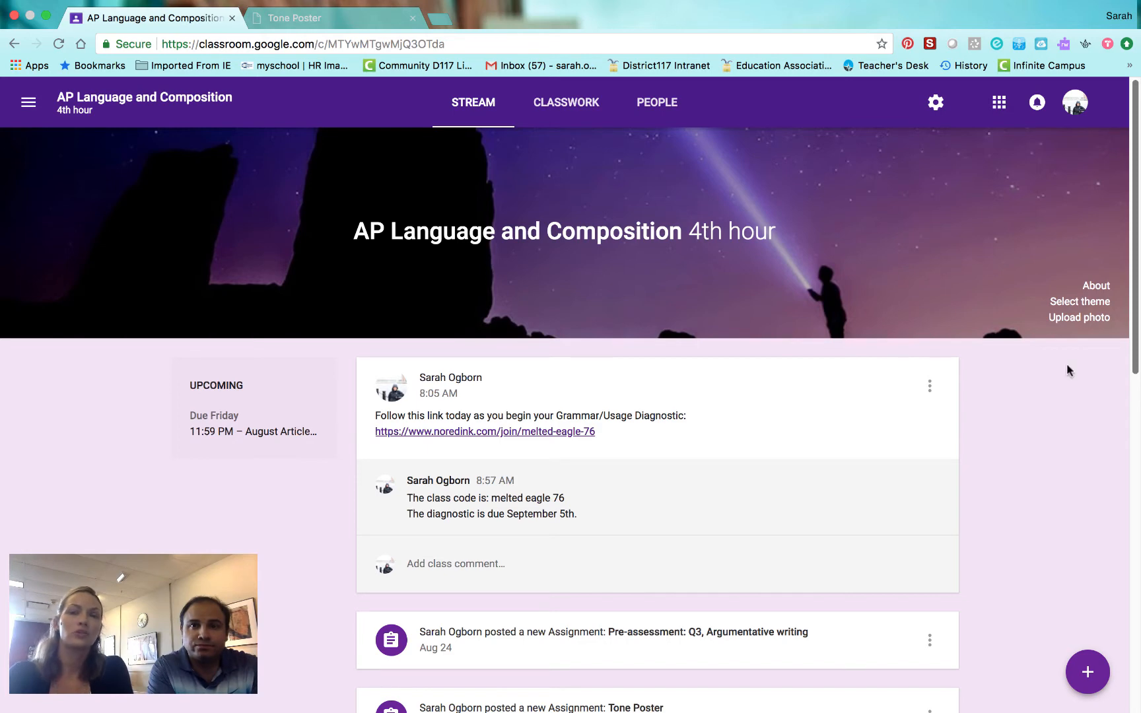
Open the graded student submissions for the Tone Poster assignment from the class's classwork list
click(565, 107)
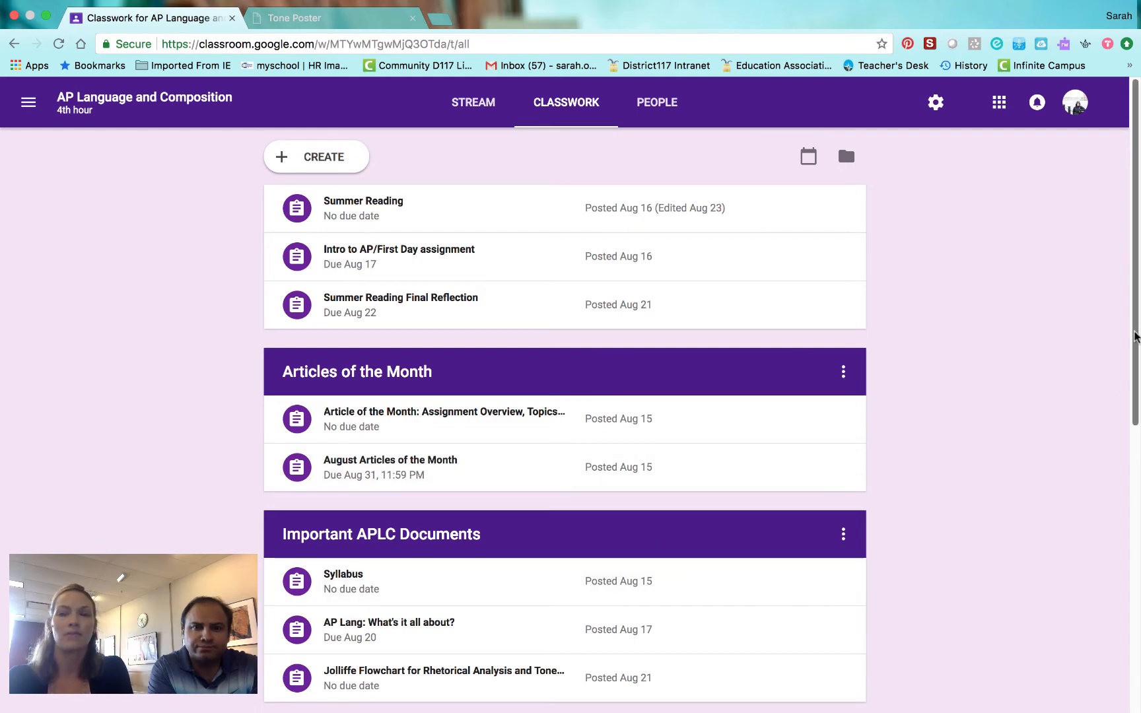
scroll(1130, 327, down, 2)
scroll(1131, 326, up, 2)
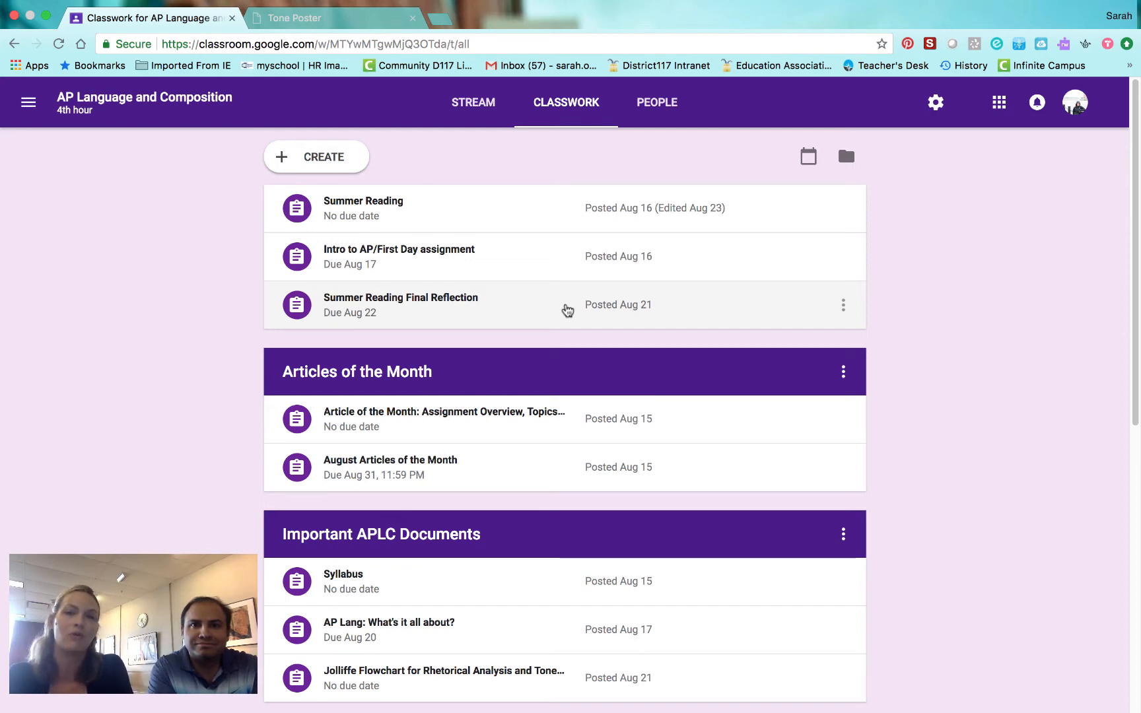
drag(1137, 327, 1137, 615)
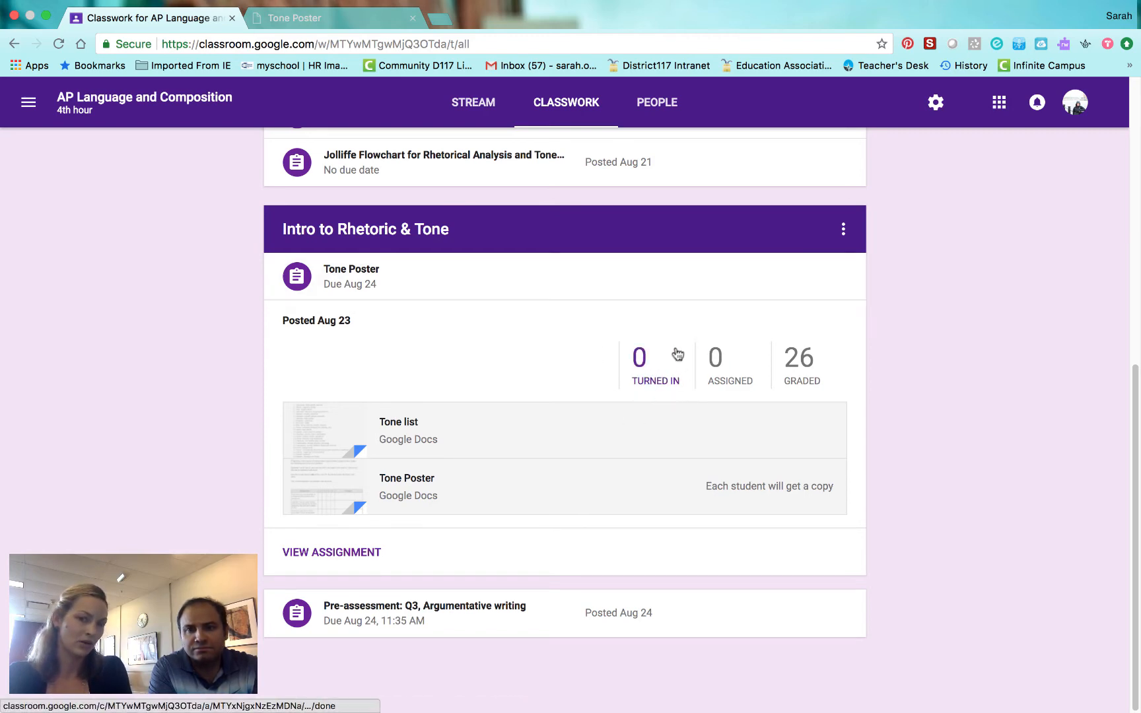
click(802, 368)
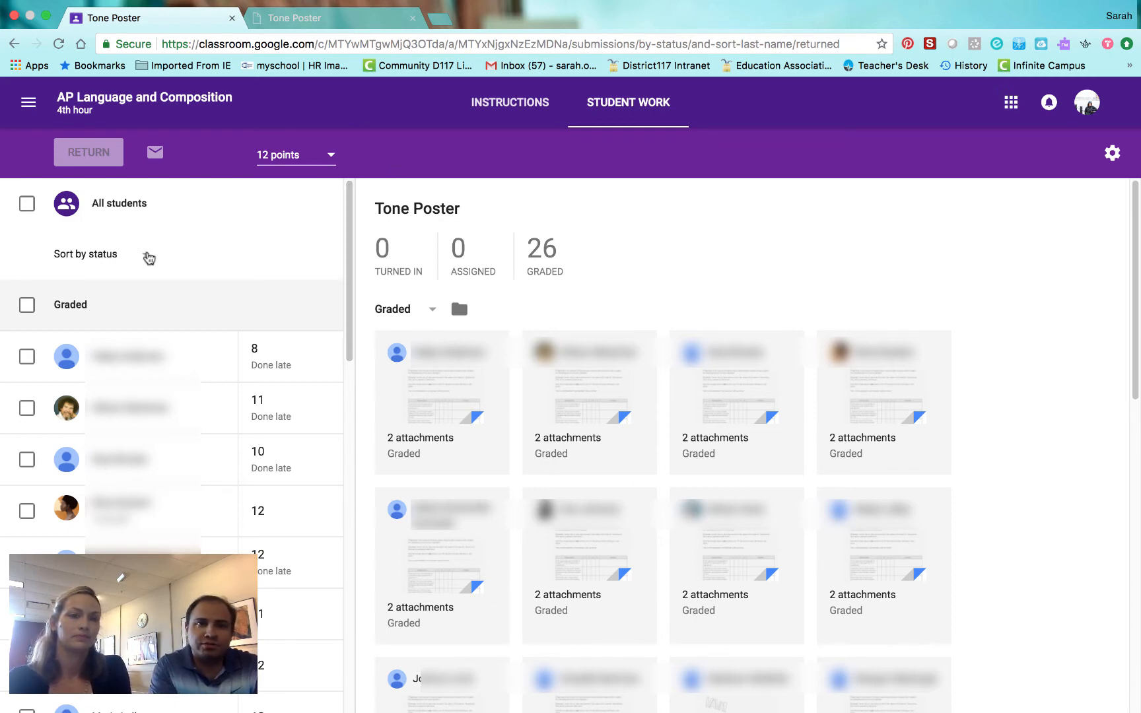
Try sorting the student list by first name and by last name, and return it to sorting by status
click(141, 258)
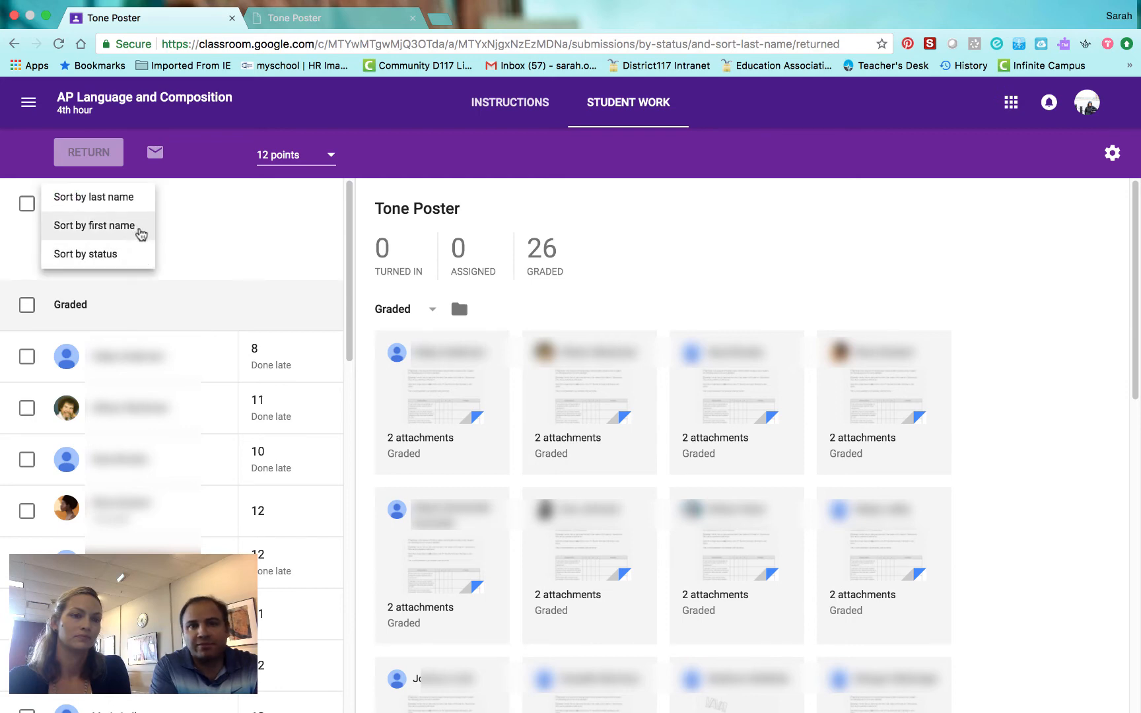
click(142, 235)
click(140, 255)
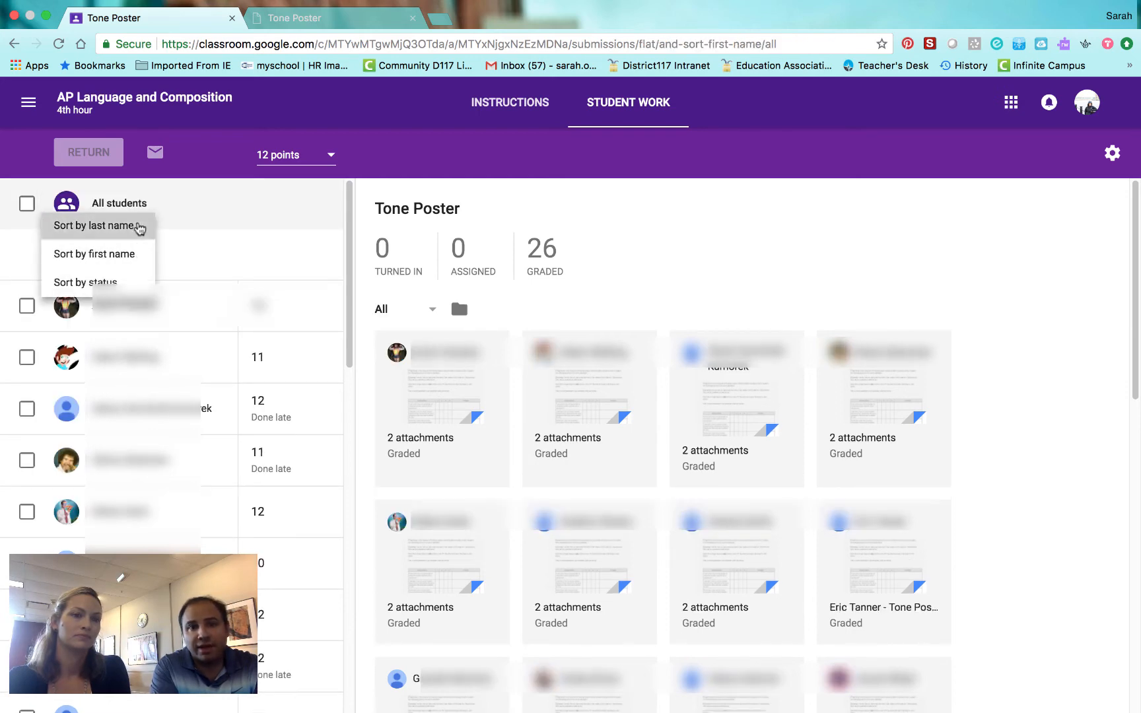
click(140, 225)
click(138, 255)
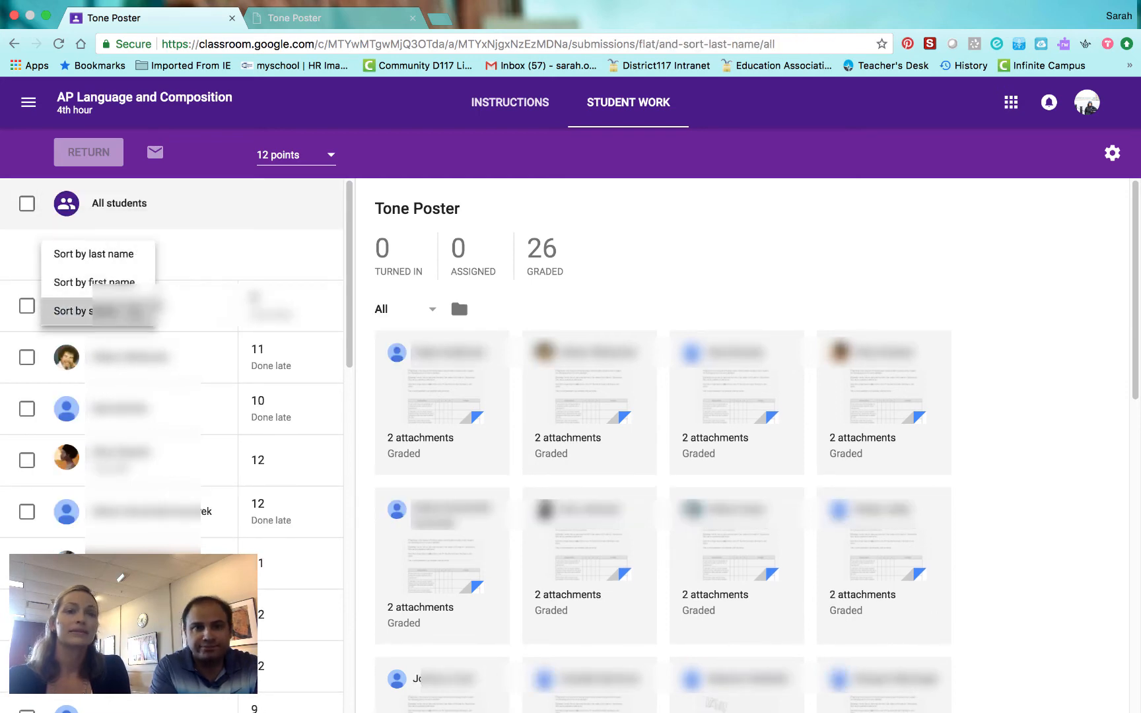
click(132, 309)
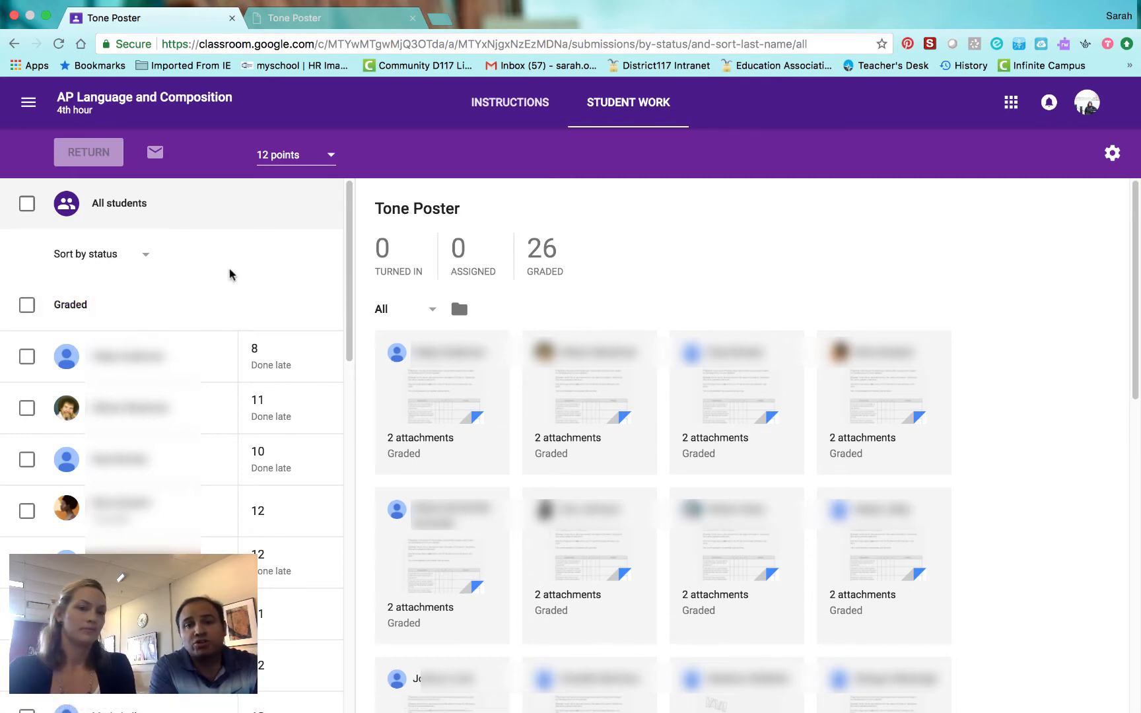
Open the first graded student's Tone Poster document in the grading view and review its rubric feedback
click(209, 365)
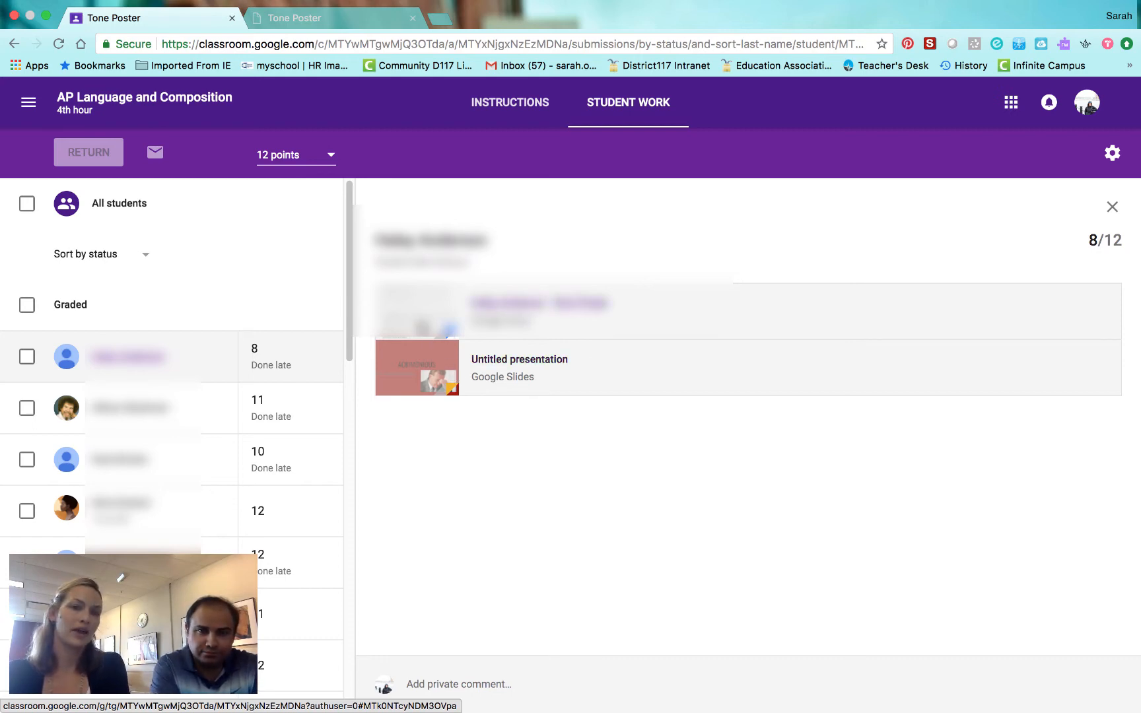
click(538, 304)
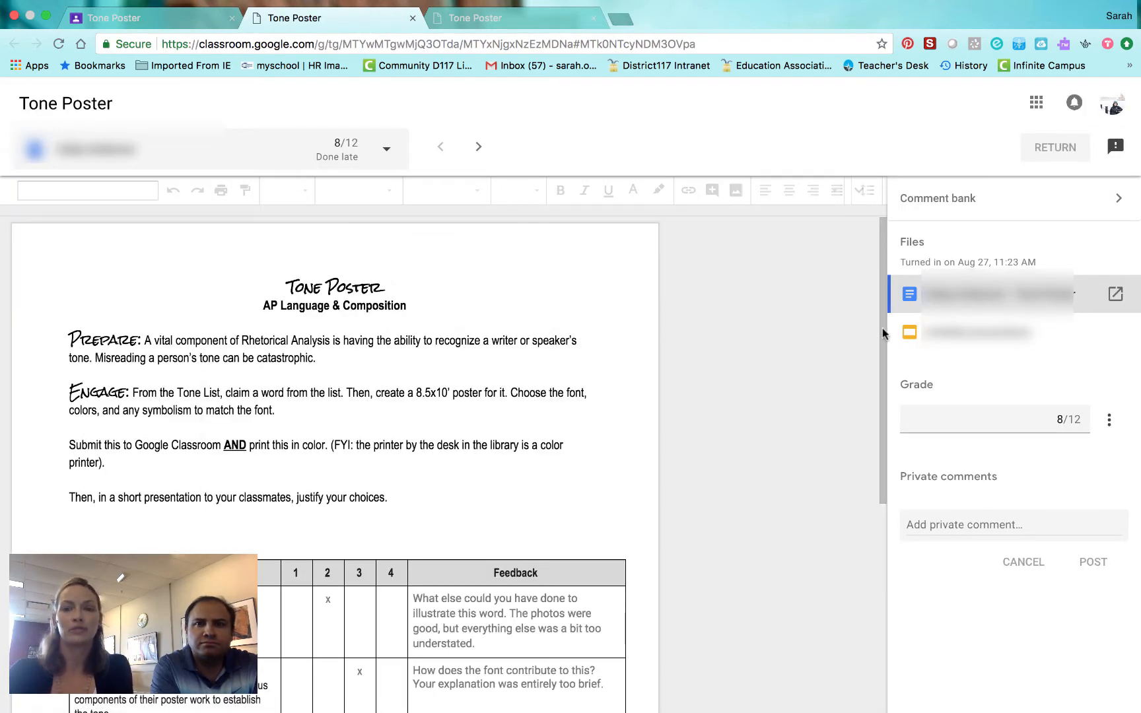
scroll(880, 368, down, 2)
scroll(874, 416, down, 5)
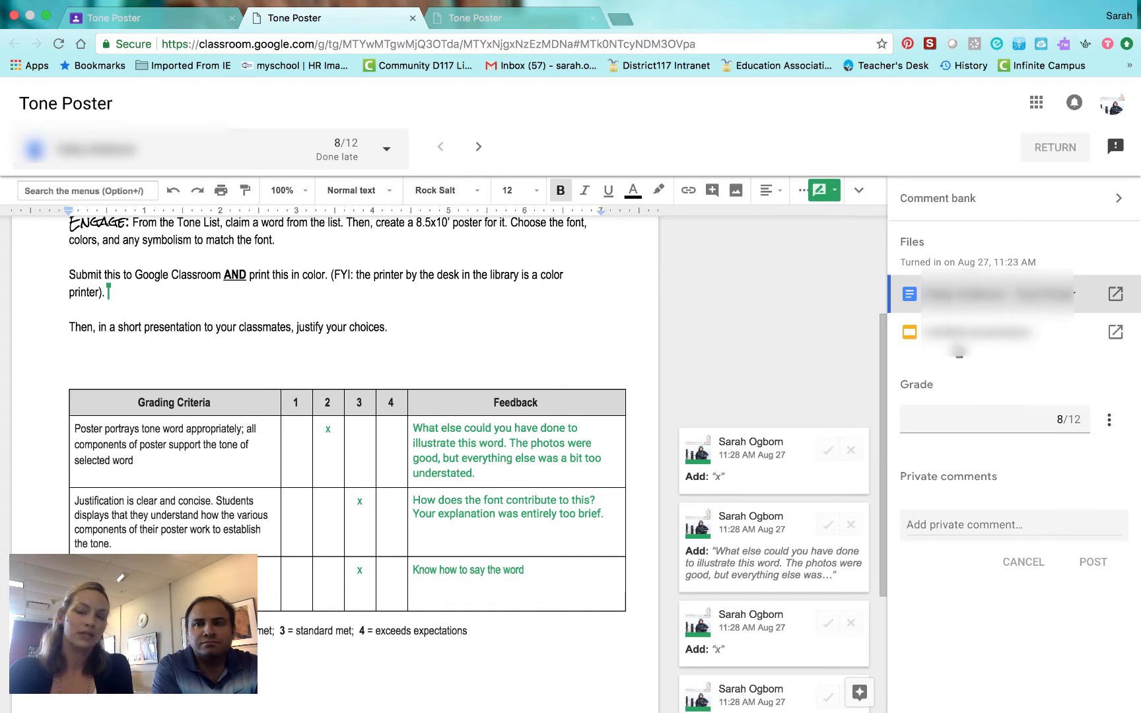
View the student's attached slide presentation and return to the Tone Poster document in the grading view
click(958, 337)
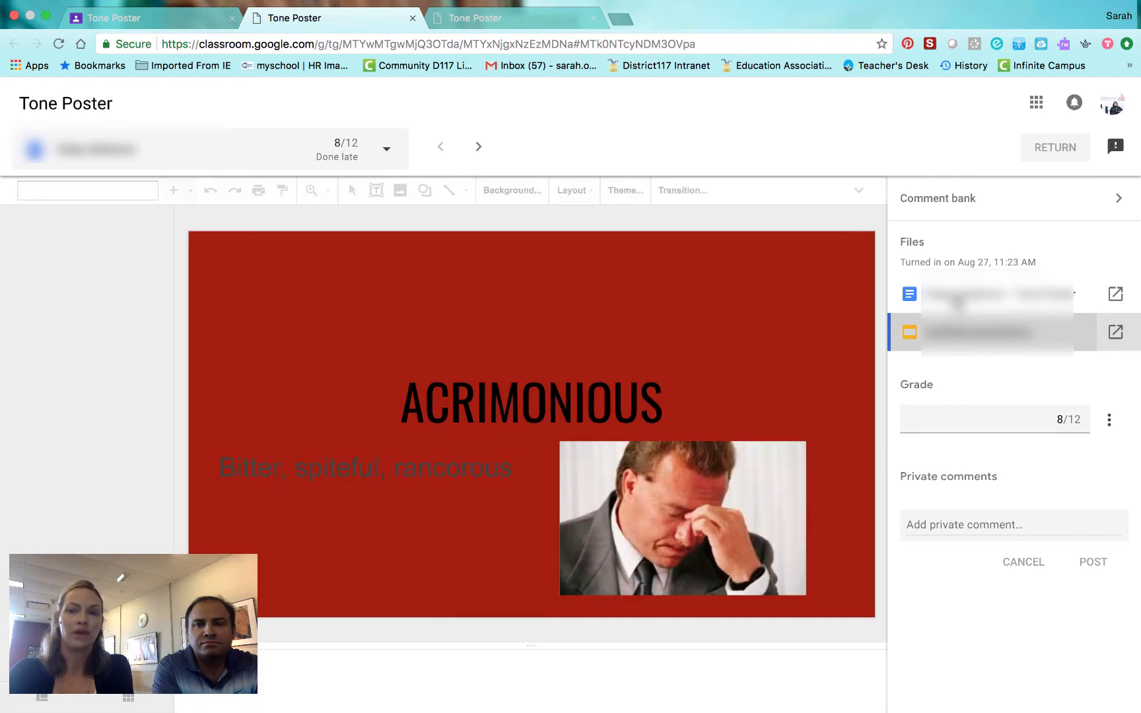
click(957, 300)
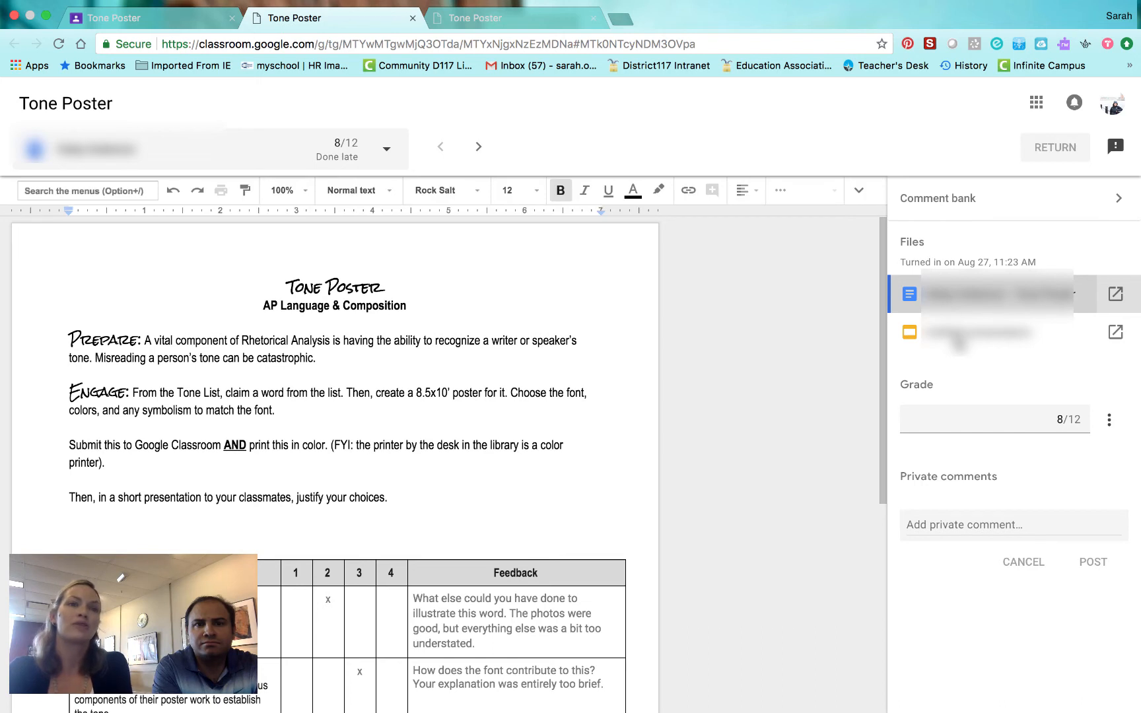
click(162, 25)
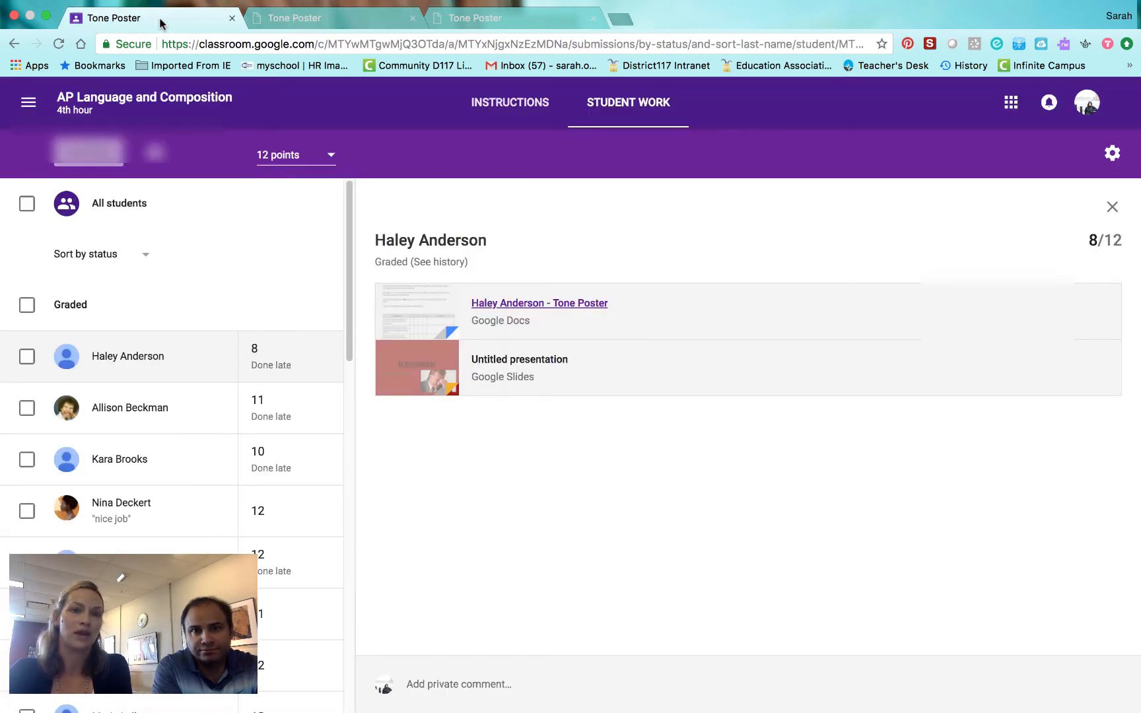
click(317, 22)
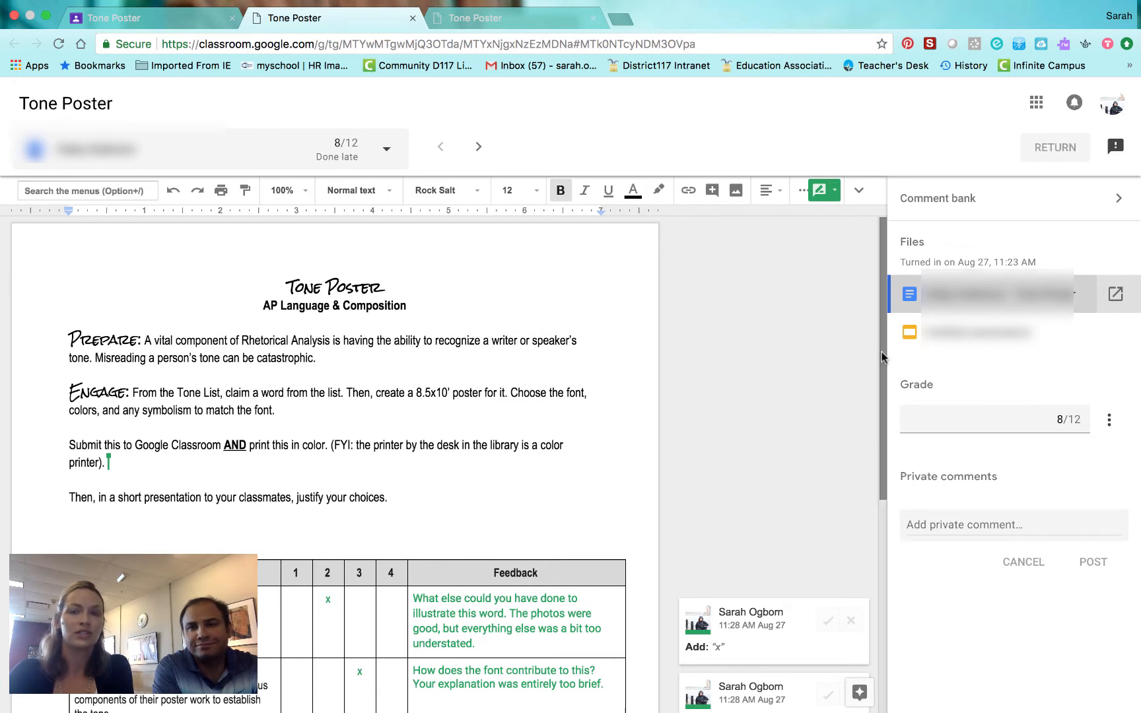
Check the document's editing mode choices without changing them and review the suggested rubric feedback
scroll(883, 377, down, 1)
click(830, 193)
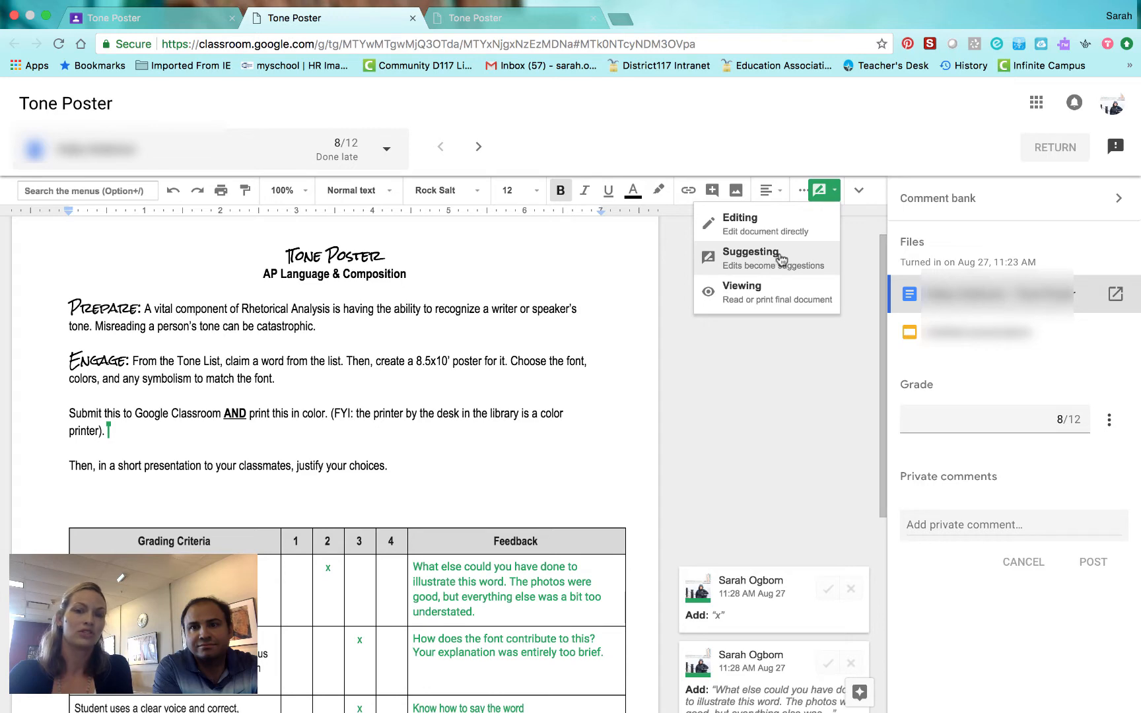
click(820, 362)
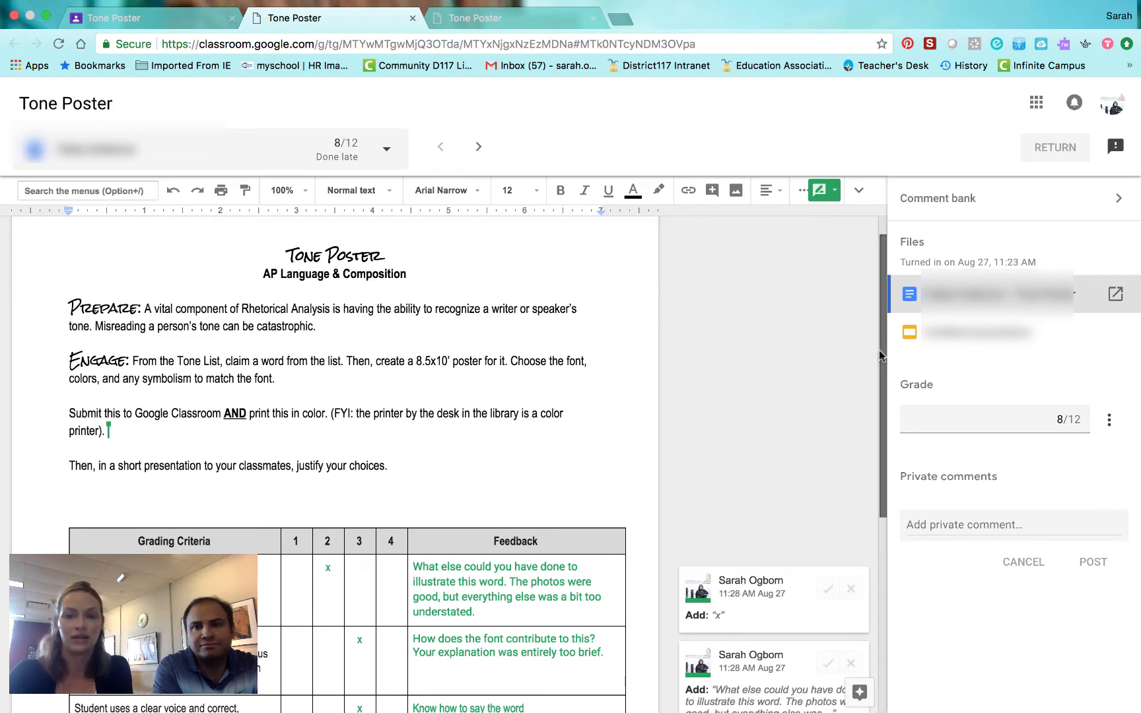
drag(879, 350, 883, 422)
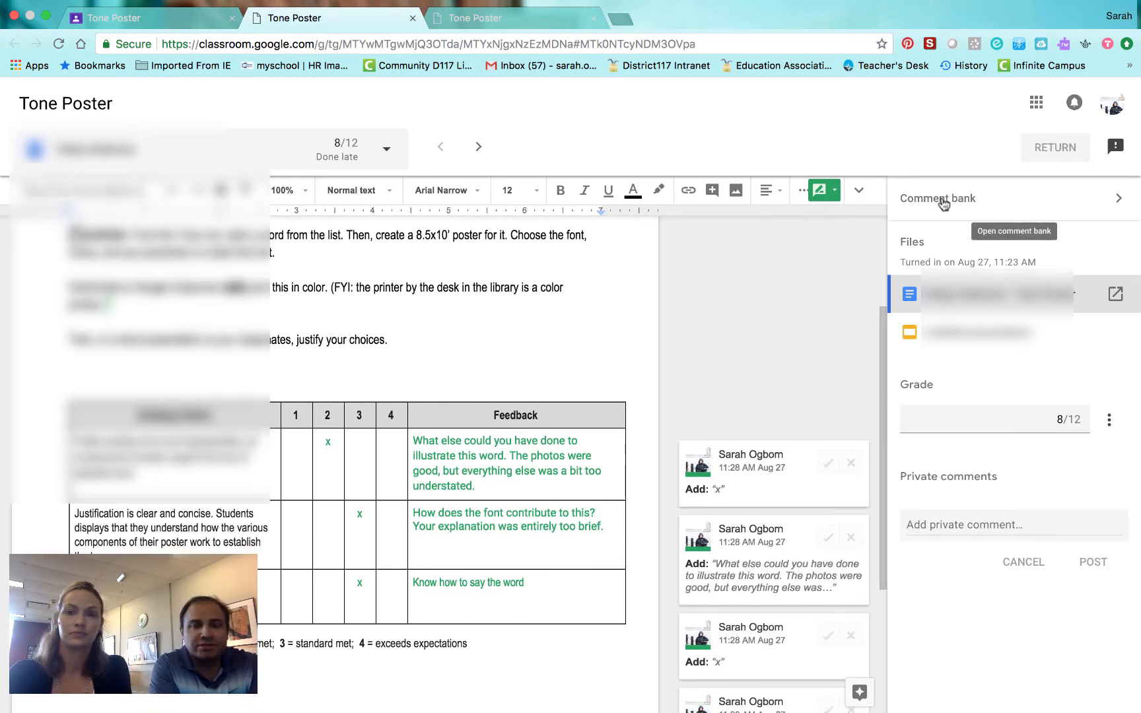
Browse the student submissions and bring up the grading rubric of the second student's Tone Poster
click(387, 151)
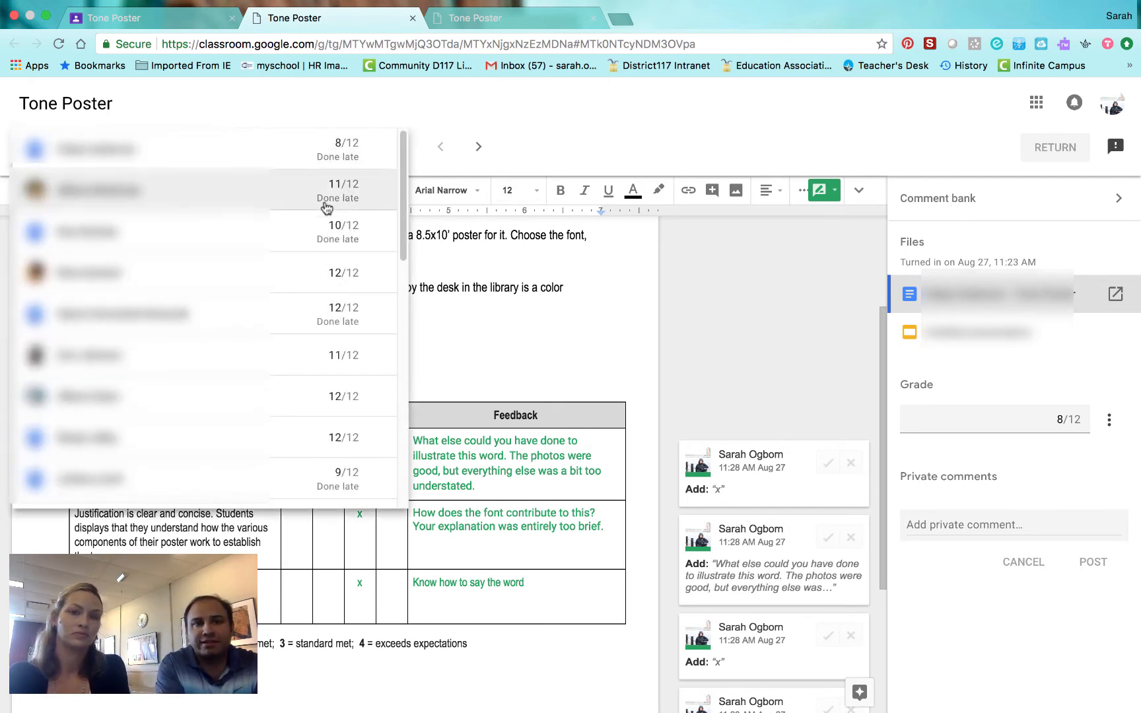
click(477, 152)
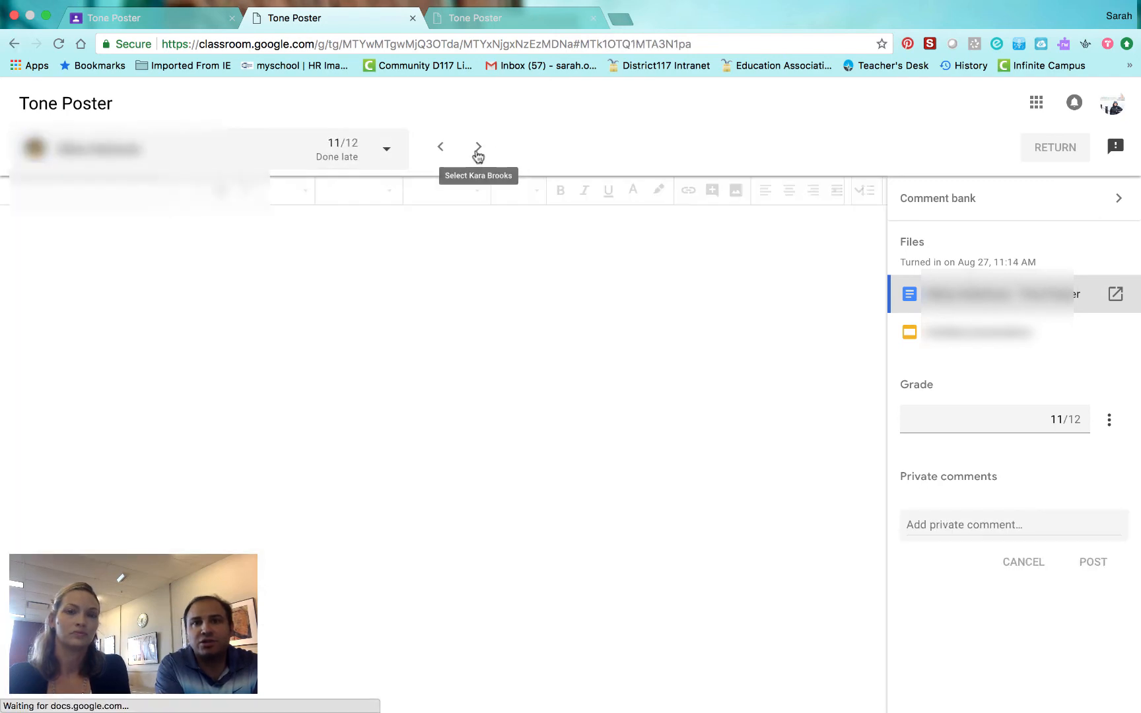
click(478, 154)
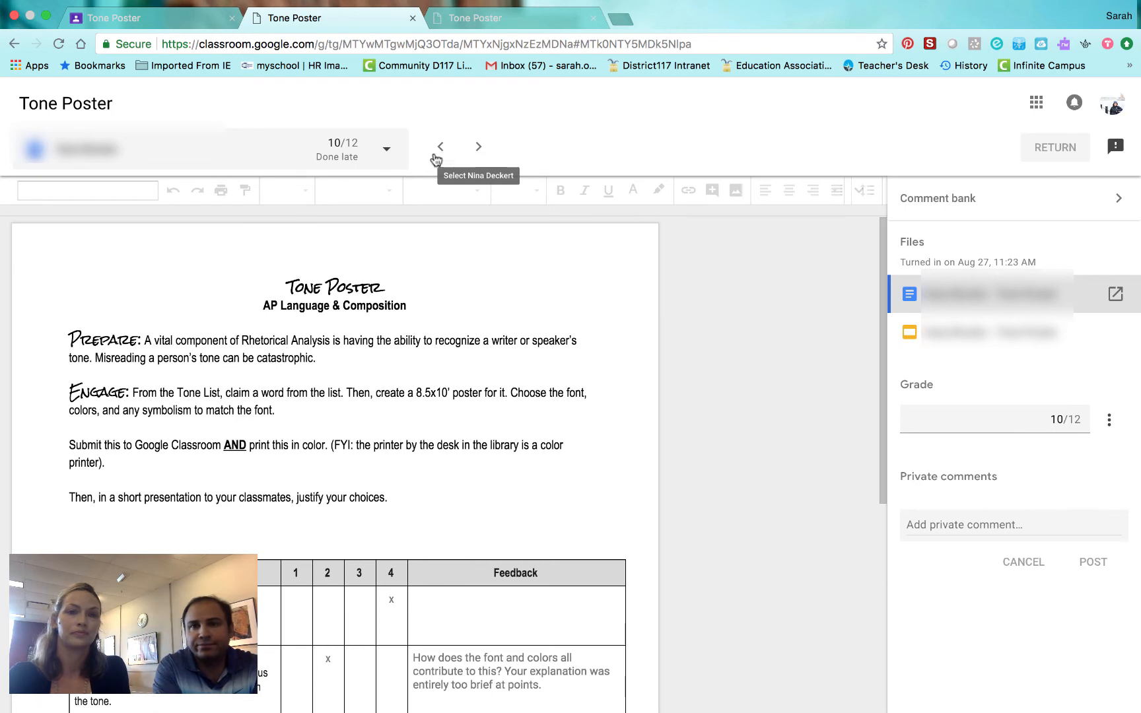
click(440, 152)
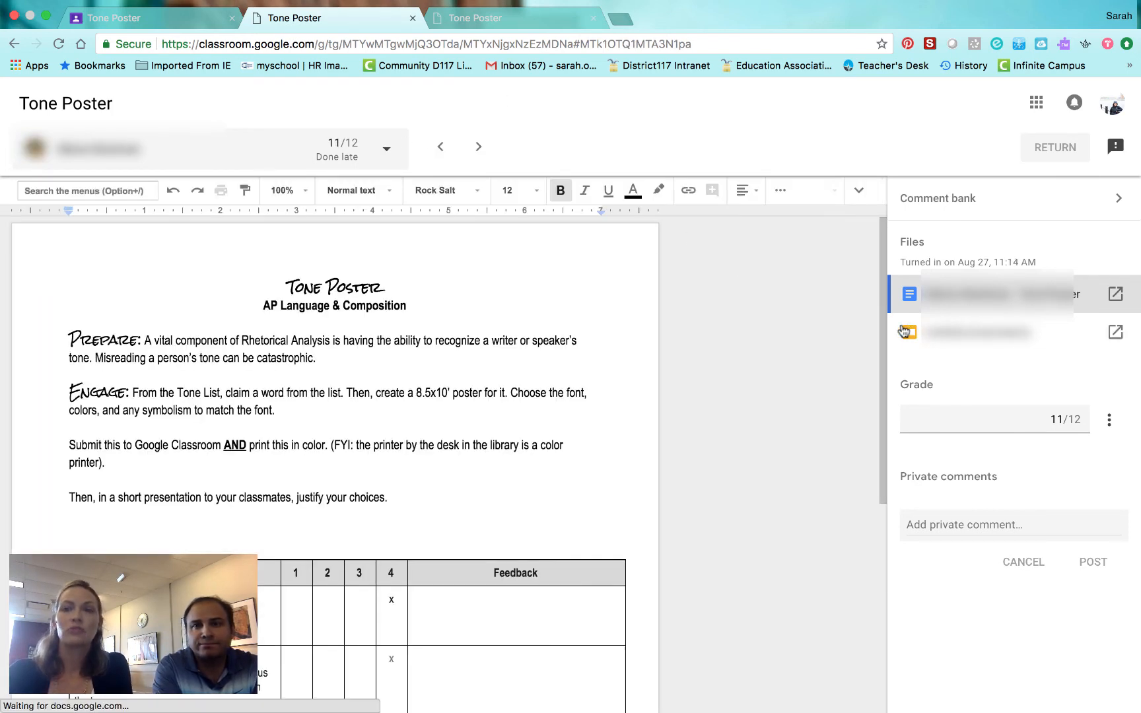
scroll(881, 336, down, 5)
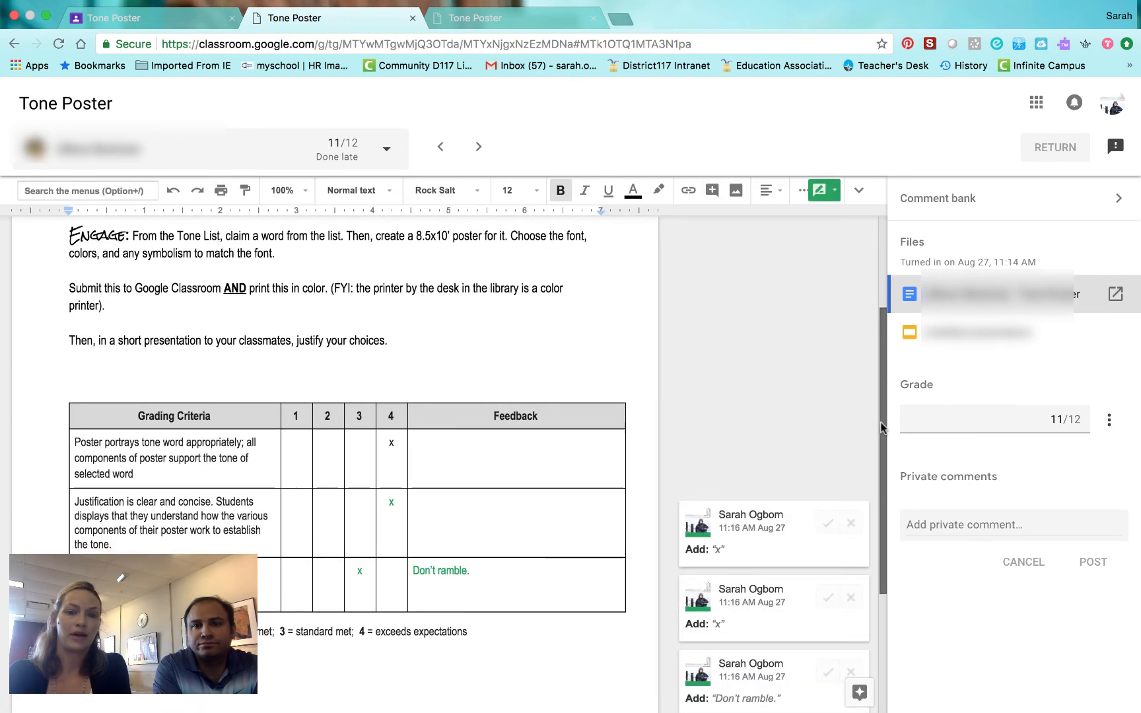
Add the comment "Nice Job! Great justification." to the comment bank
click(923, 202)
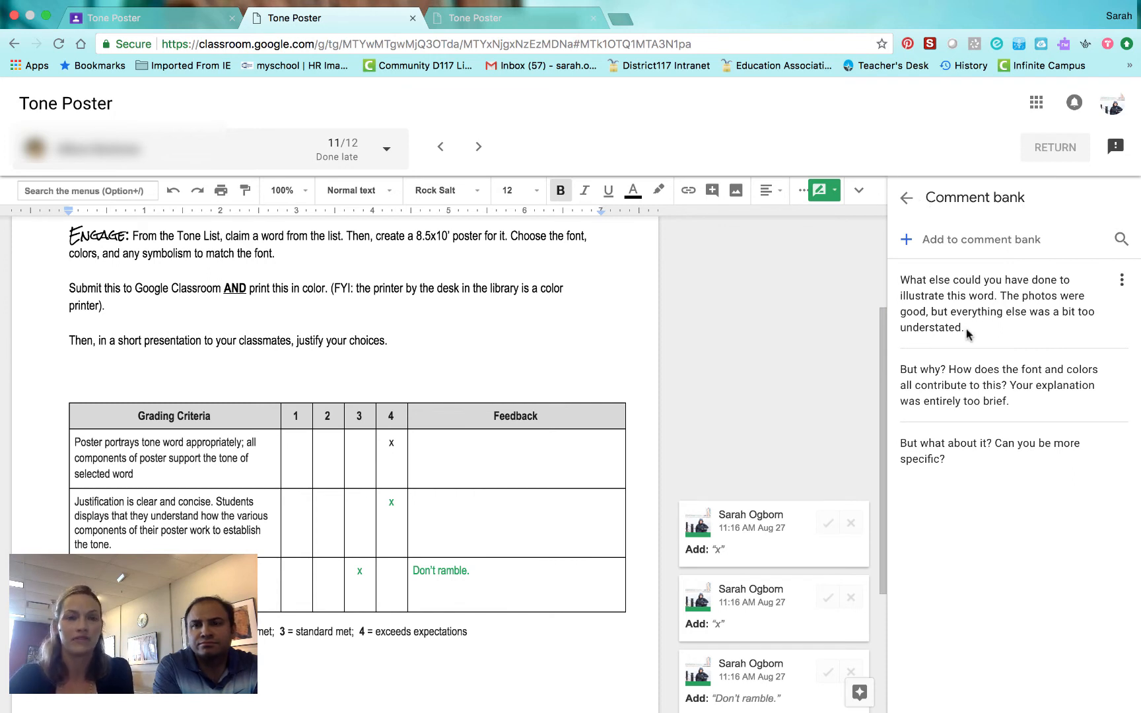
click(908, 243)
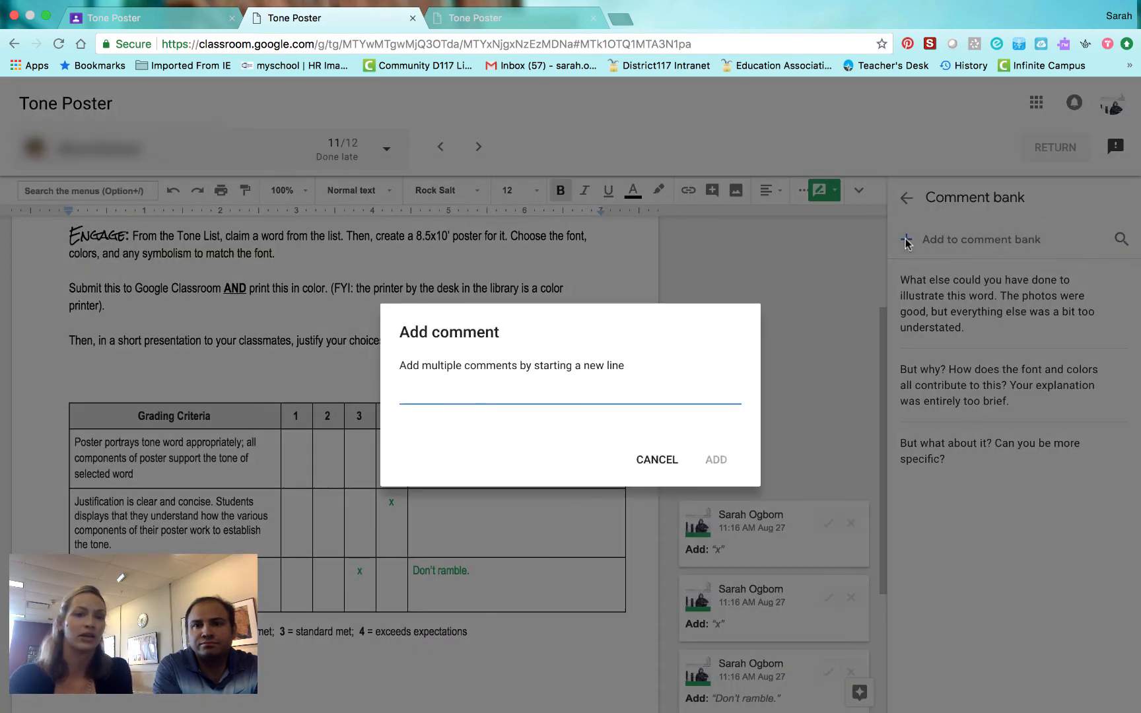
text(Nice )
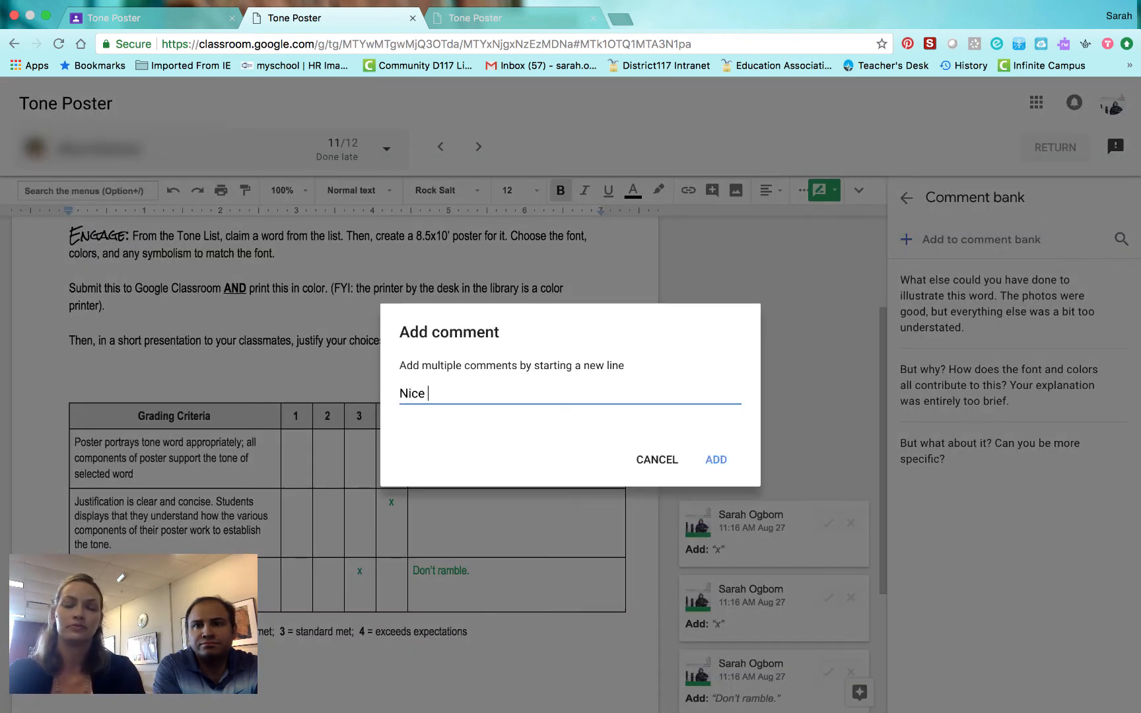
text(Job!)
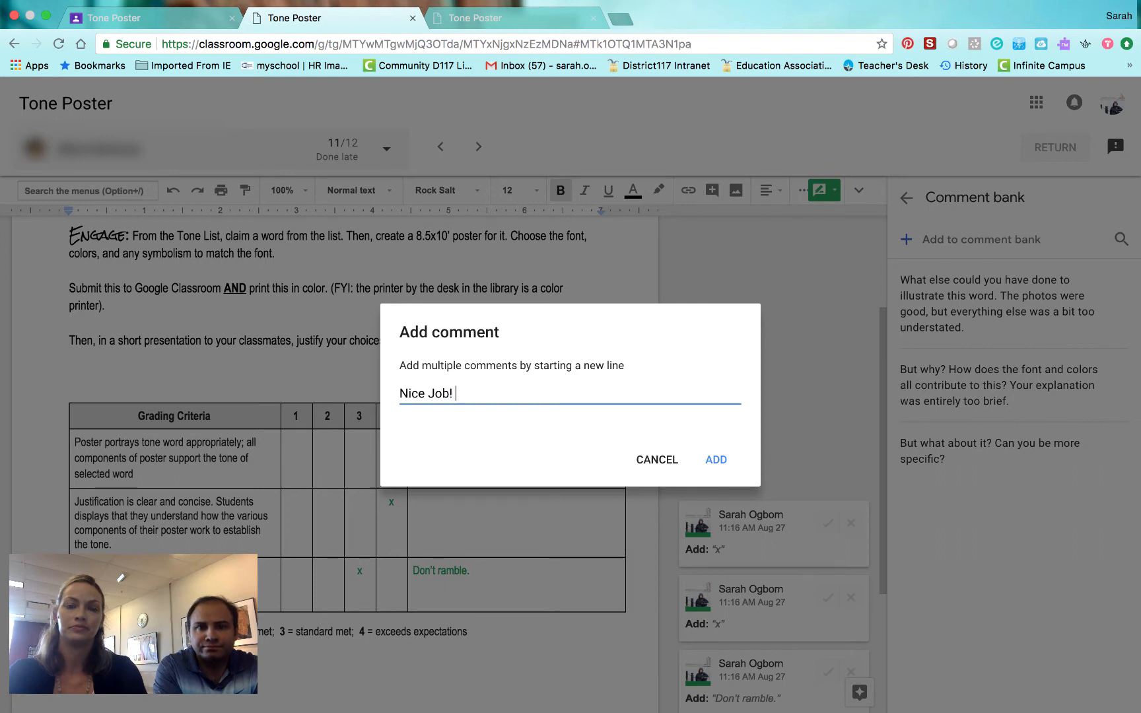
text( Great justiv)
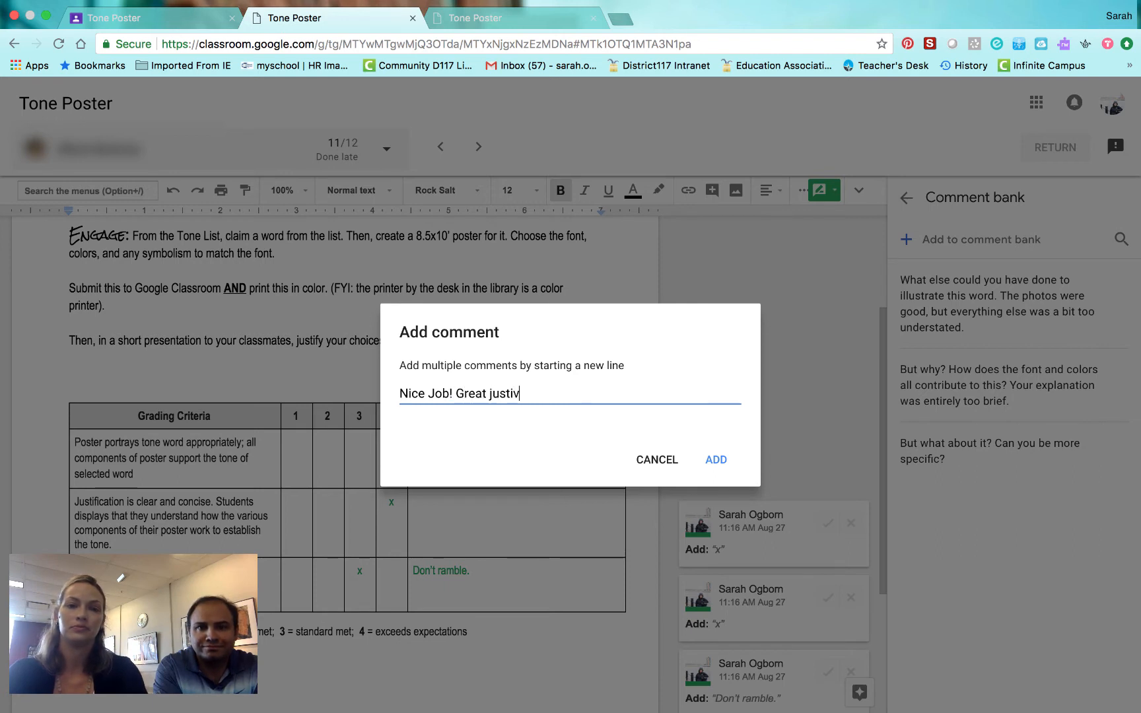
key(BackSpace)
text(fication.)
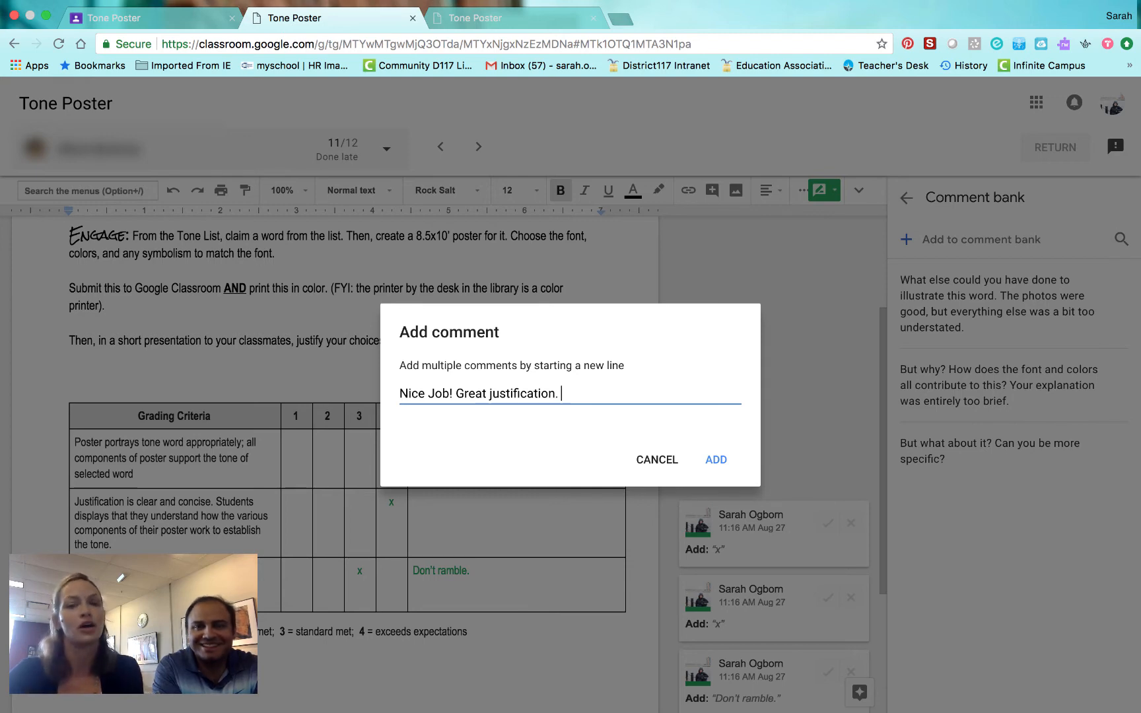
click(716, 461)
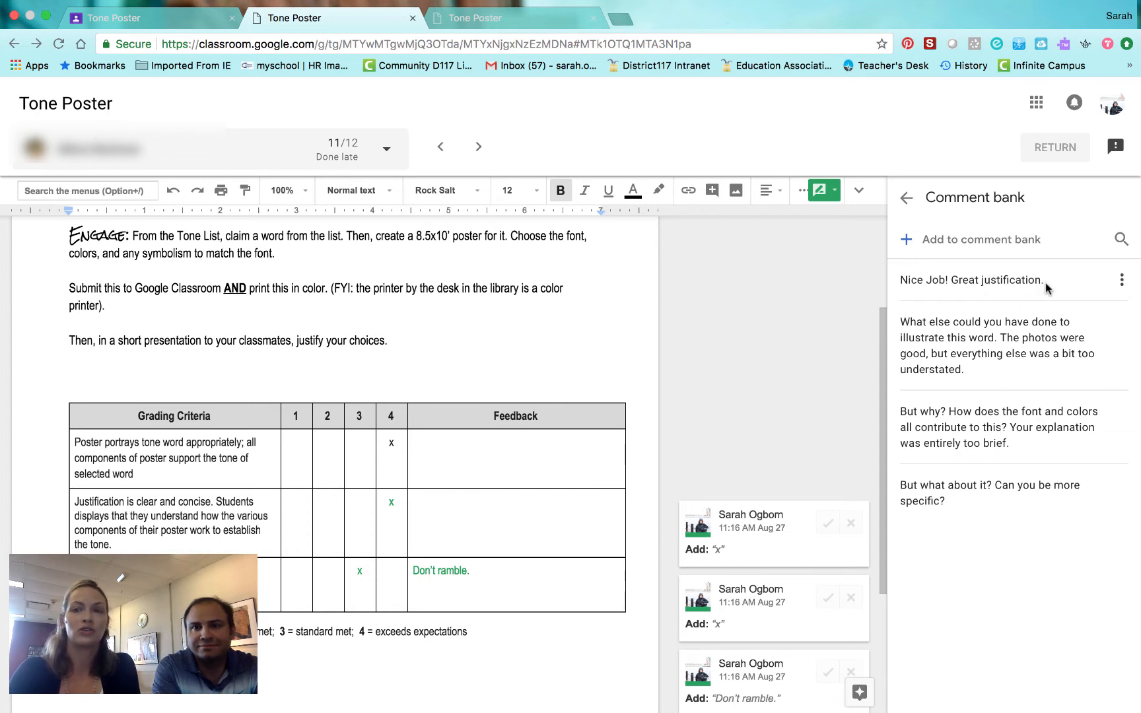
Copy "Nice Job! Great justification." from the comment bank into the Feedback cell of the rubric's justification row
drag(1046, 282, 901, 278)
key(super+c)
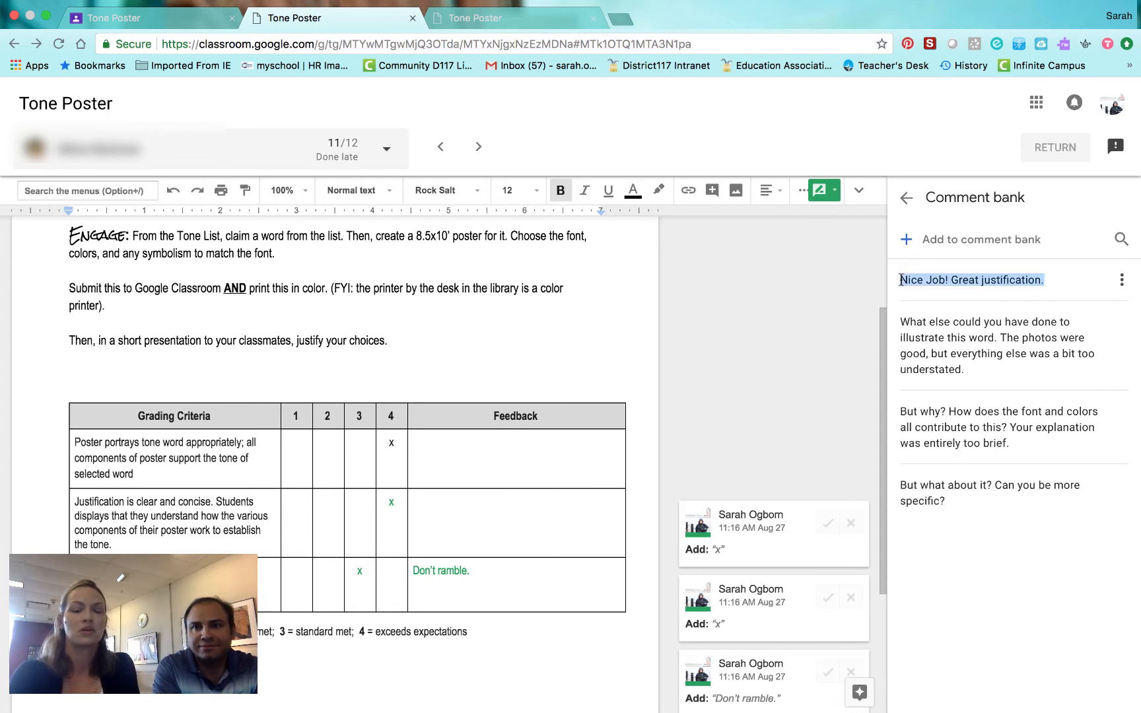
click(581, 455)
click(542, 523)
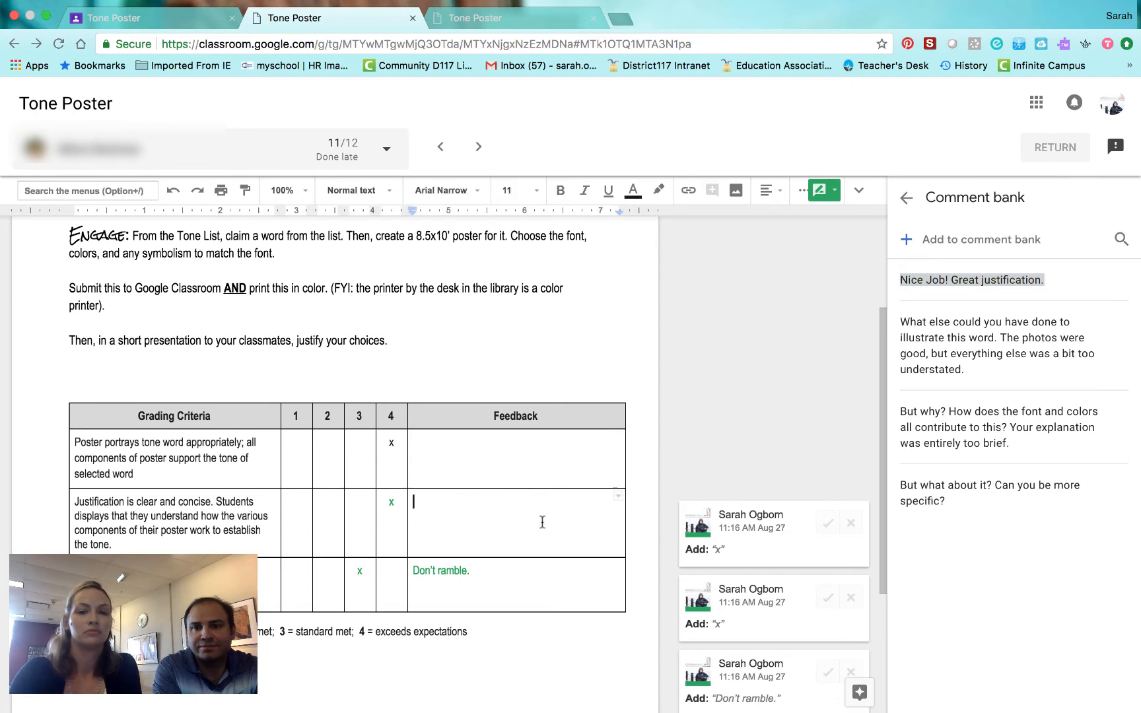
key(super+v)
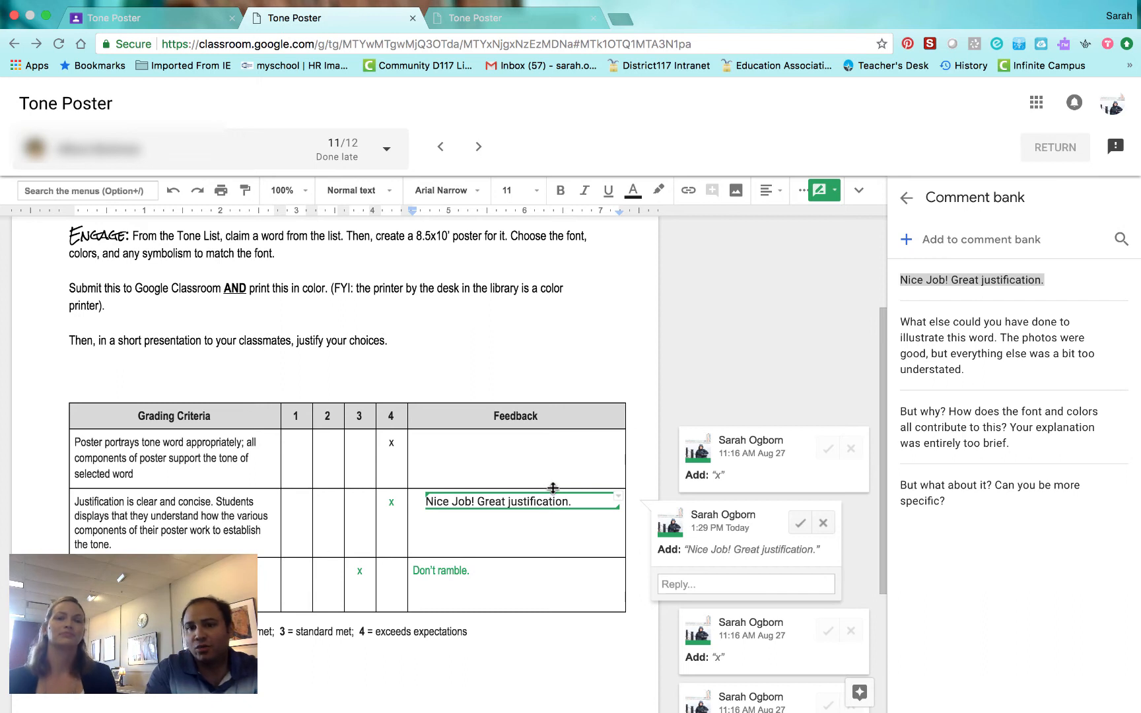
click(492, 451)
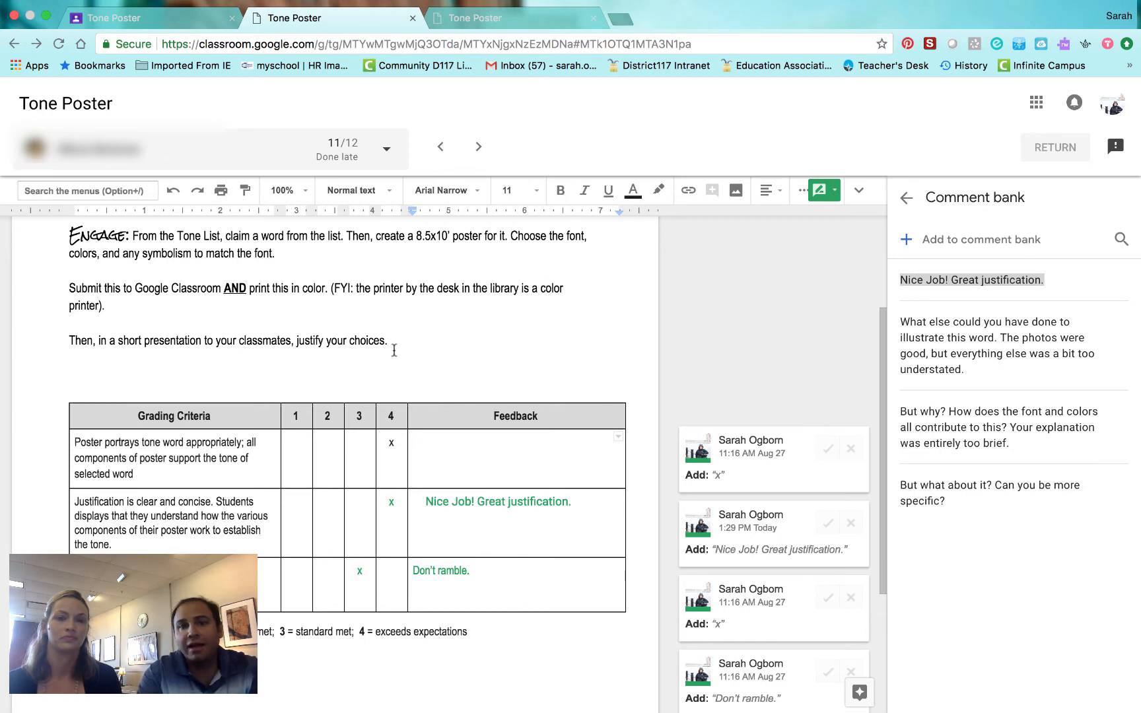
Comment on the word "choices" in the instructions with the comment bank entry "Nice Job! Great justification."
double_click(371, 340)
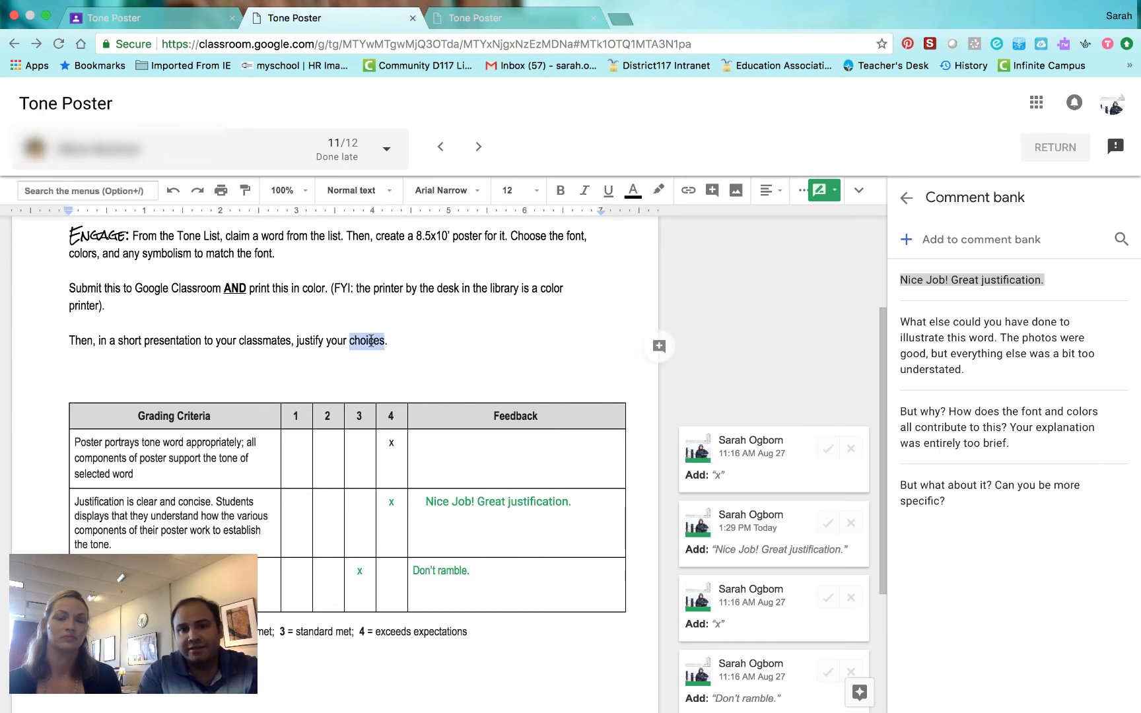
click(660, 346)
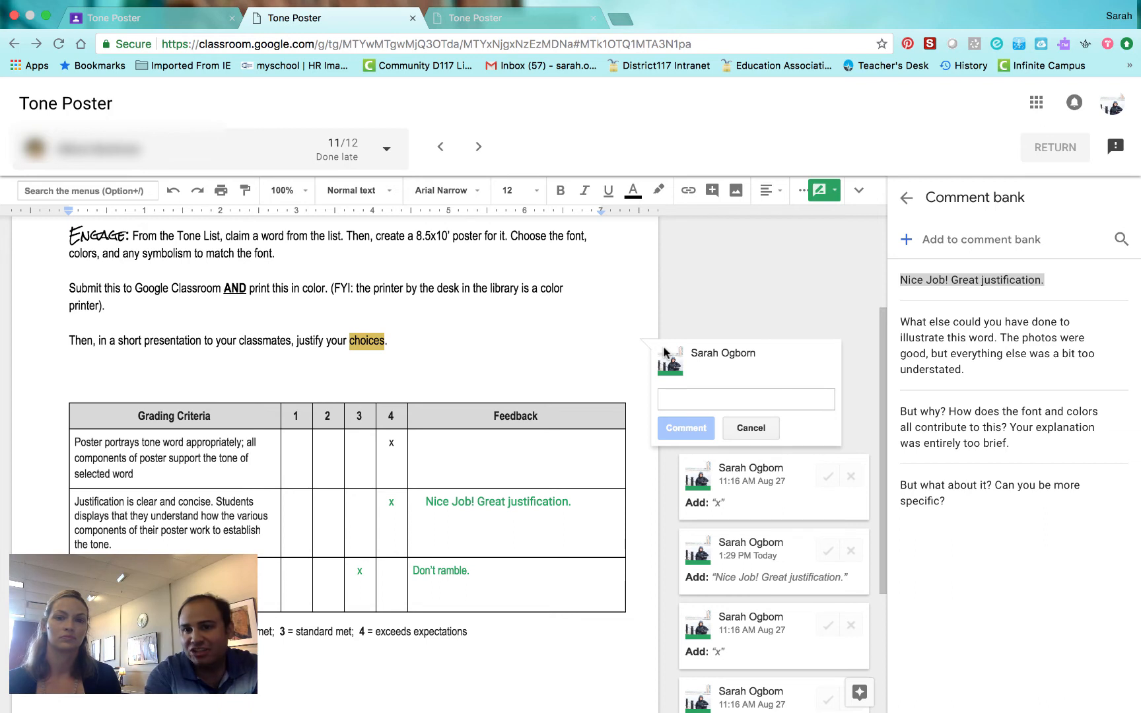
text(#)
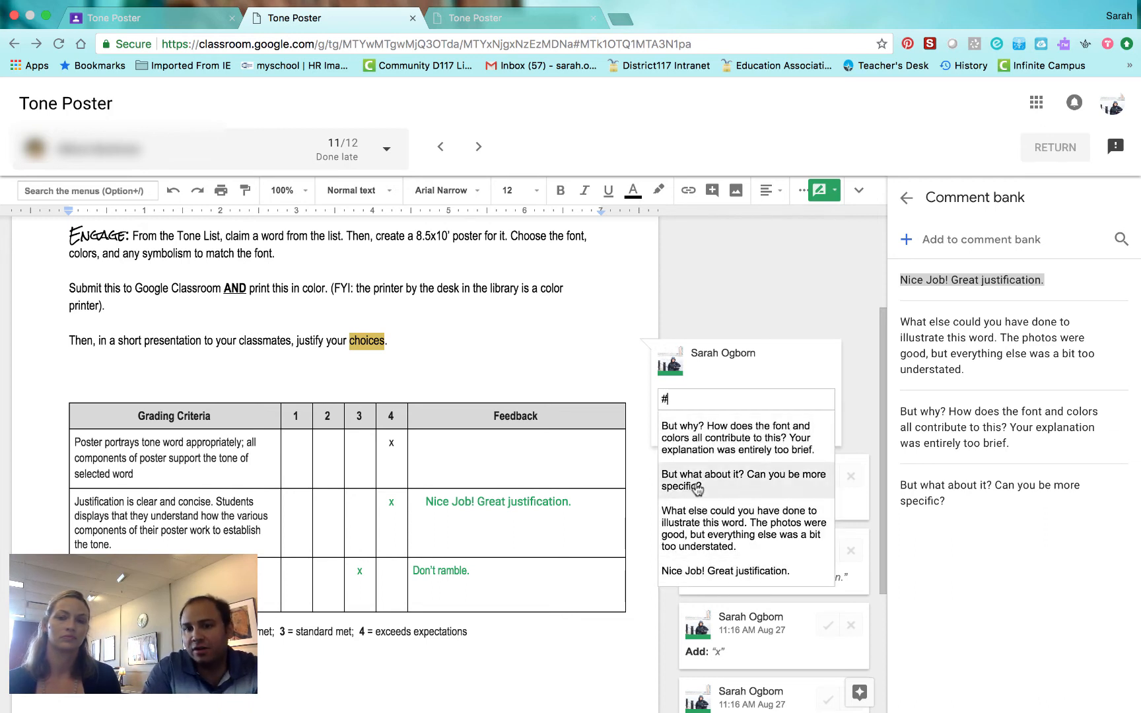
click(712, 572)
click(699, 423)
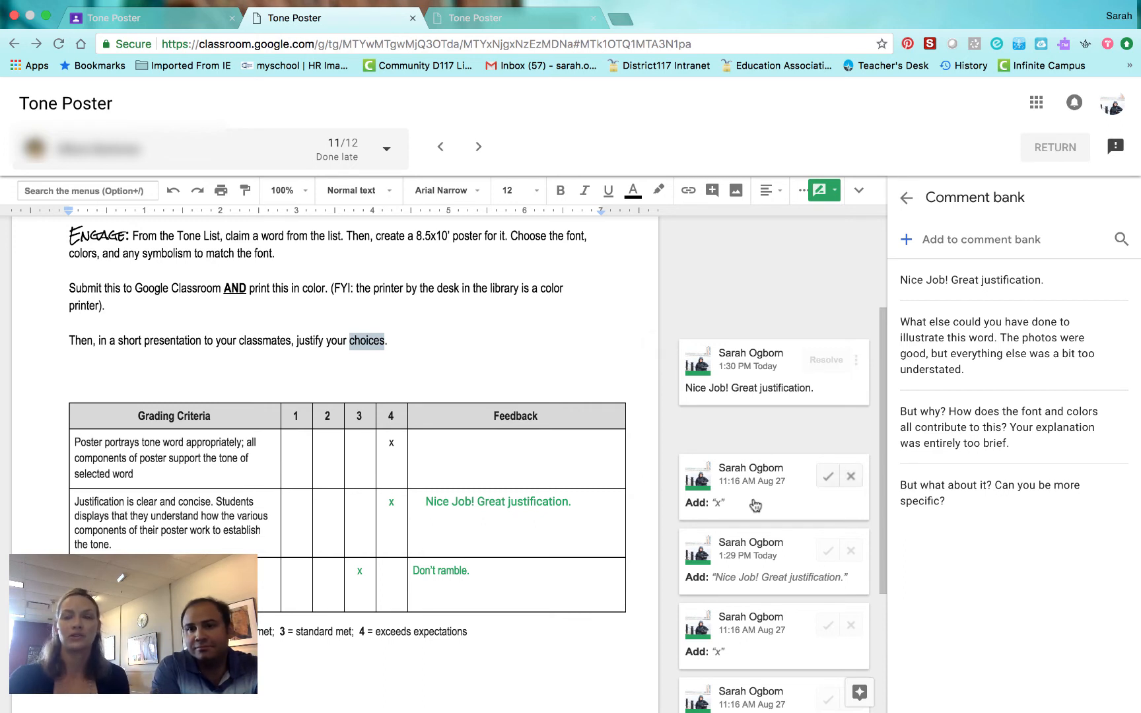
Leave the comment bank and draft the private comment "Great Job!" for the student
click(907, 200)
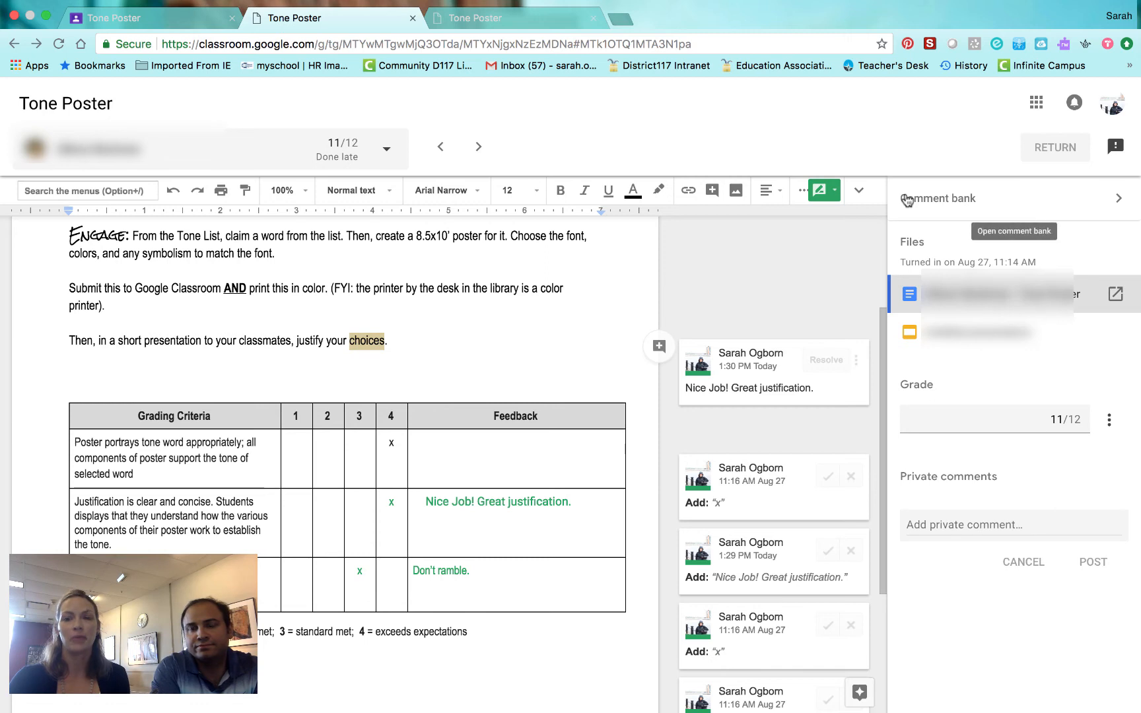
click(1012, 425)
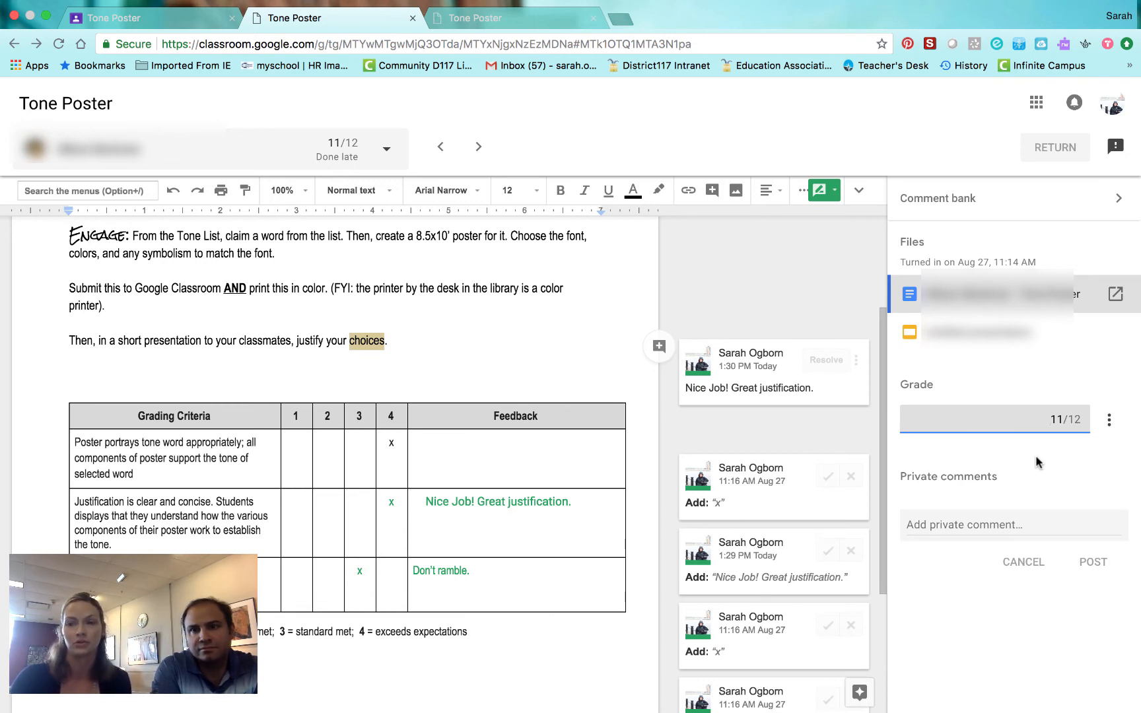
click(1032, 528)
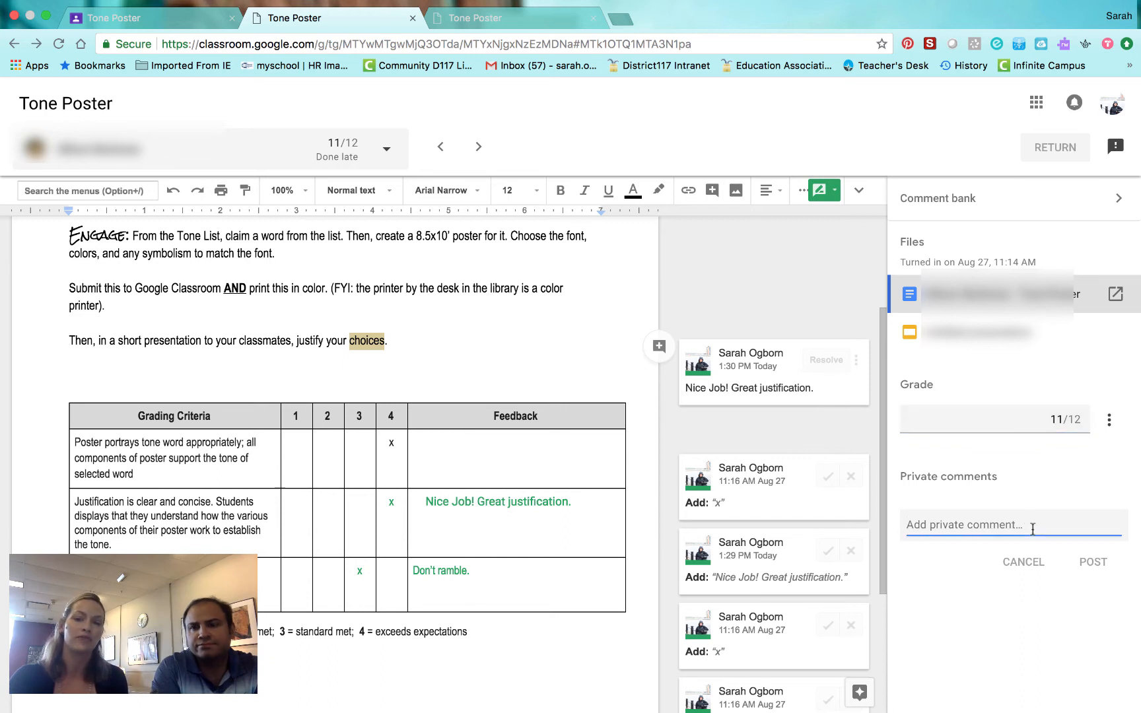
text(Great Job)
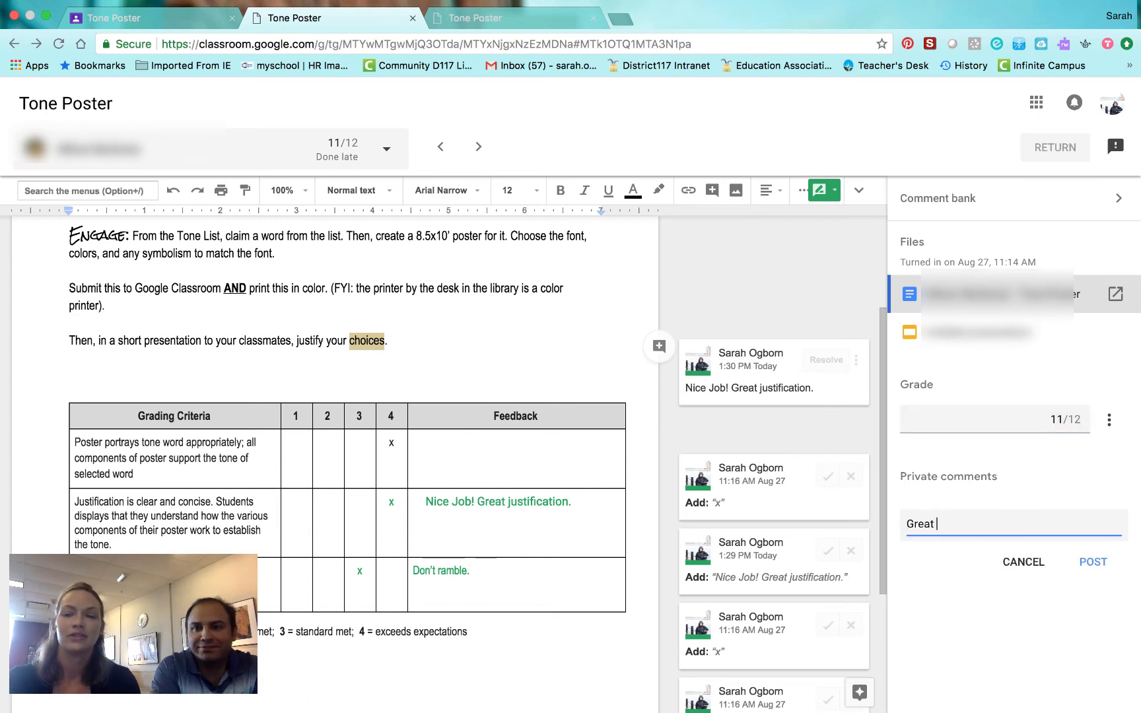
text(!)
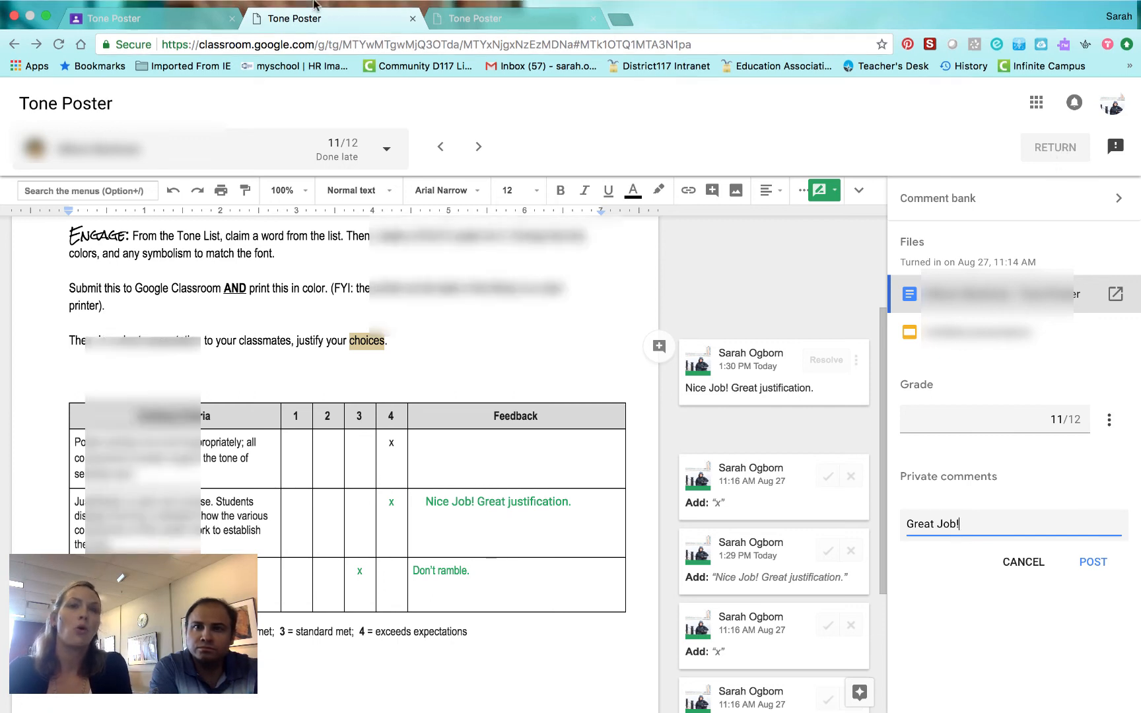
Go to the Tone Poster assignment's student work list and select all students
click(186, 24)
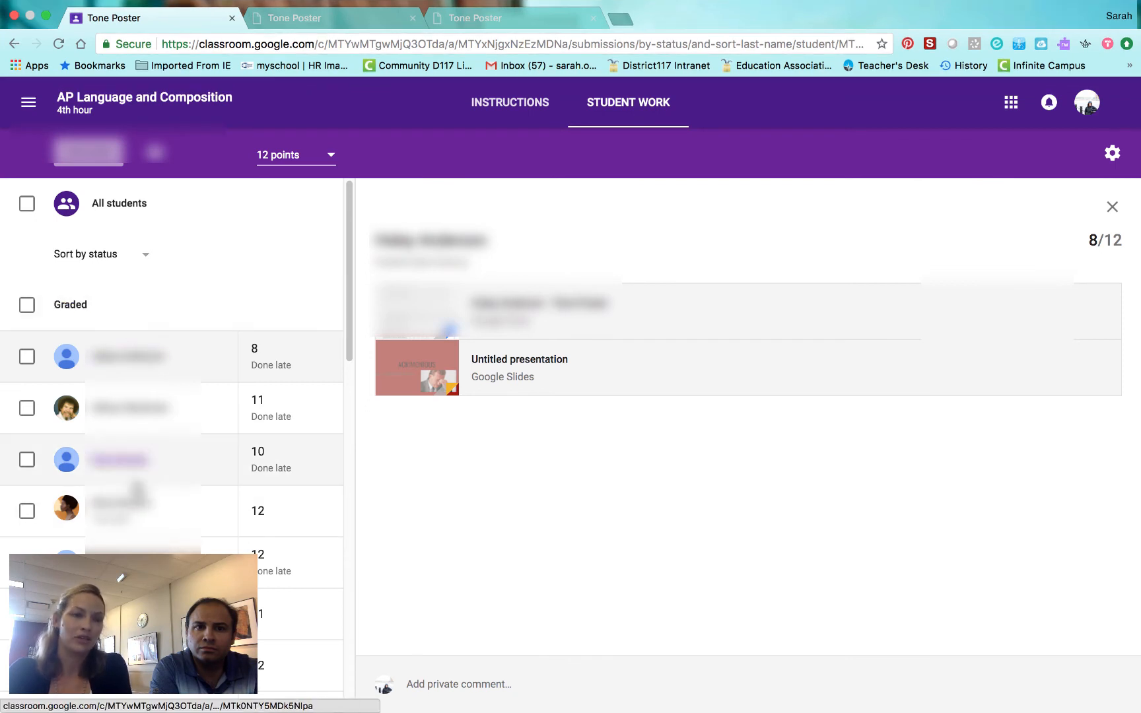
click(27, 205)
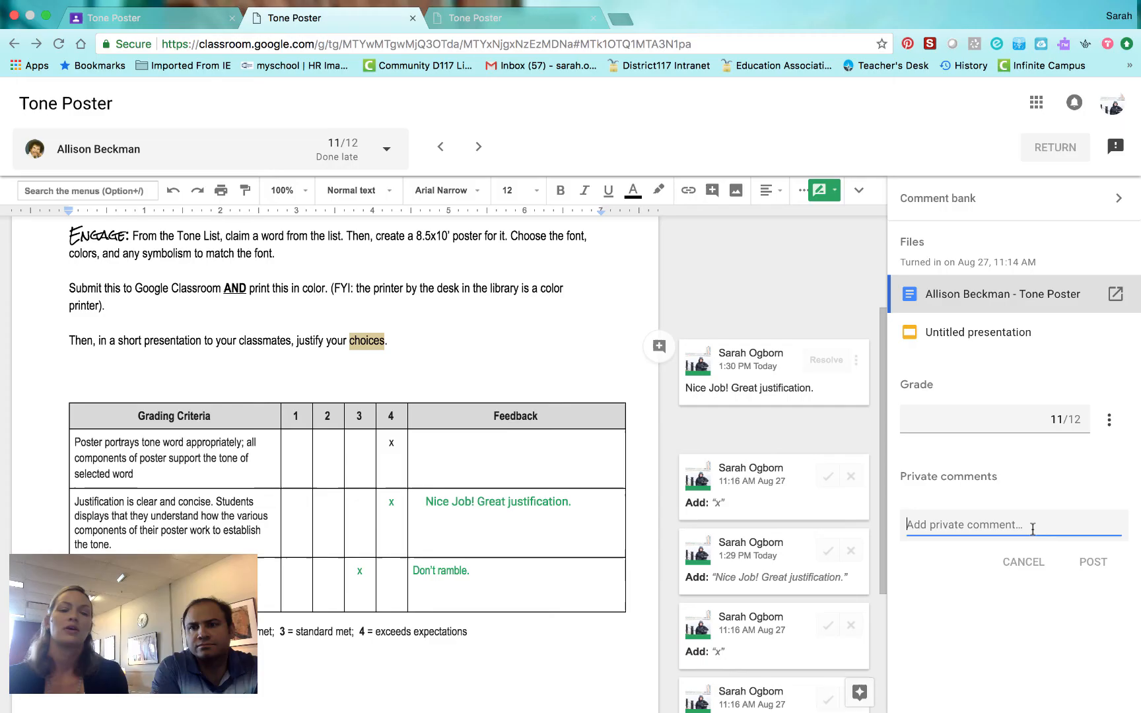
text(Great Job)
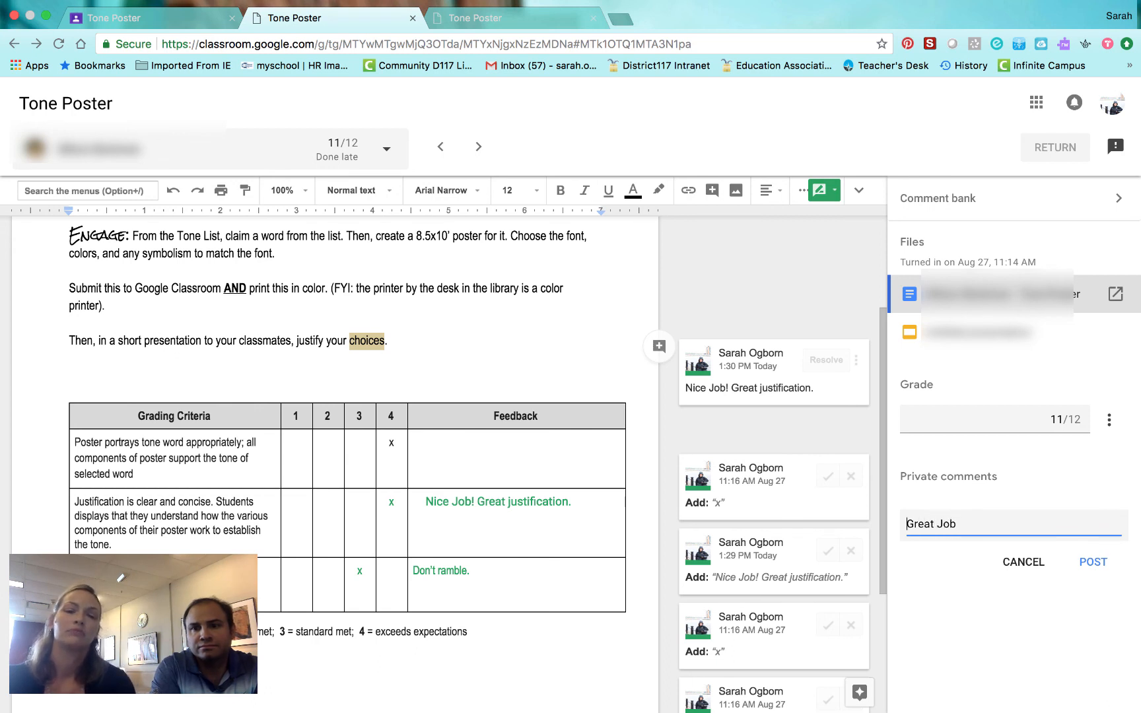
click(1035, 518)
text(1)
key(BackSpace)
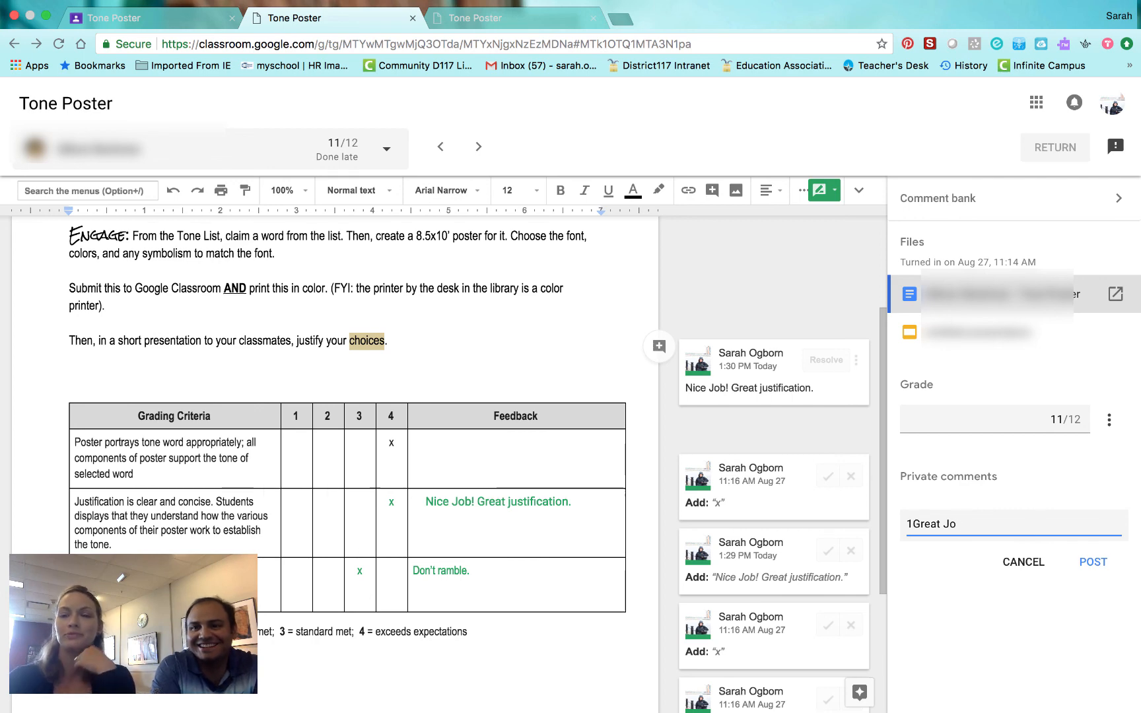
key(BackSpace)
key(BackSpace)
key(BackSpace)
key(BackSpace)
key(BackSpace)
key(BackSpace)
key(BackSpace)
key(BackSpace)
key(BackSpace)
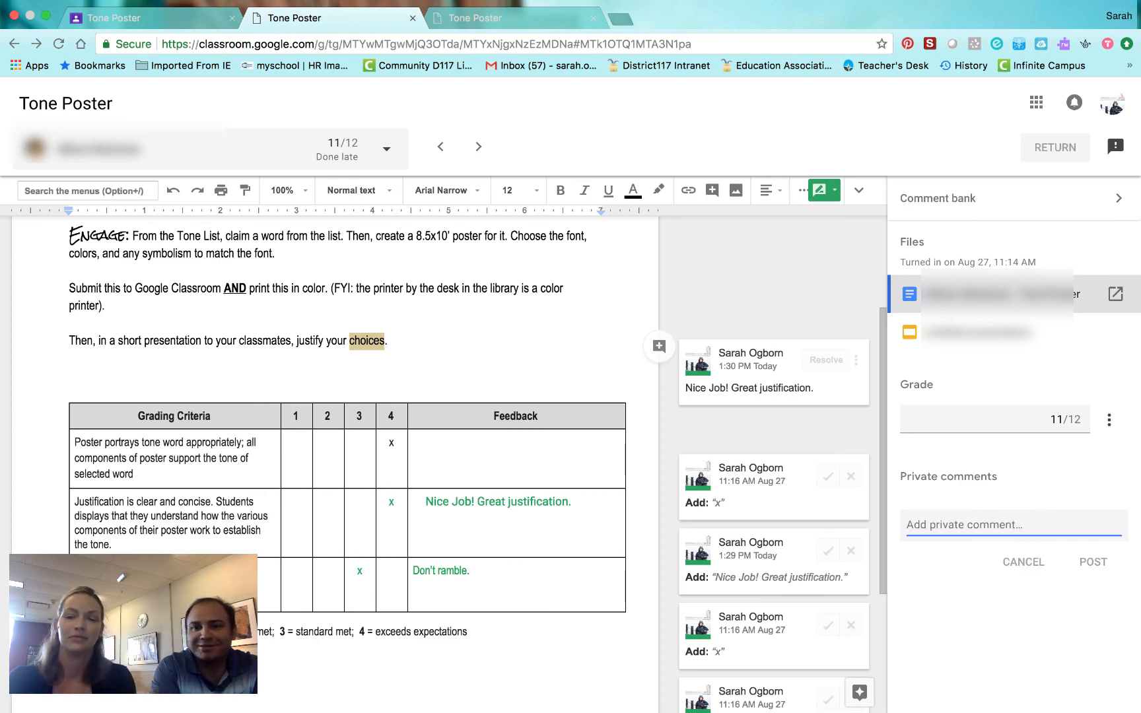